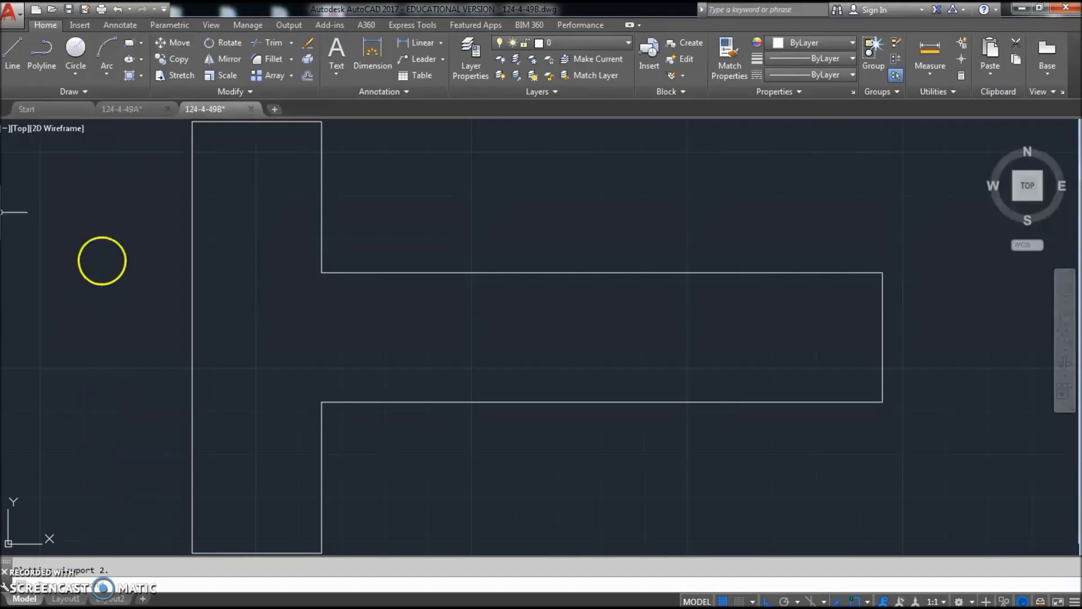
# Start a new drawing from acad.dwt and draw a 94-unit horizontal line with Ortho on
pyautogui.click(37, 13)
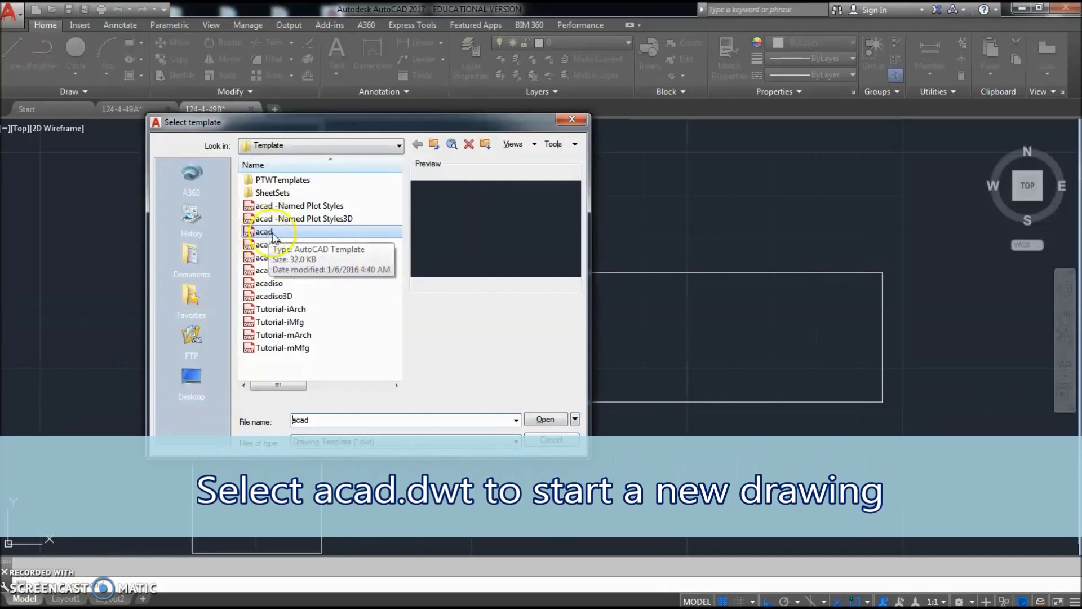
pyautogui.click(552, 421)
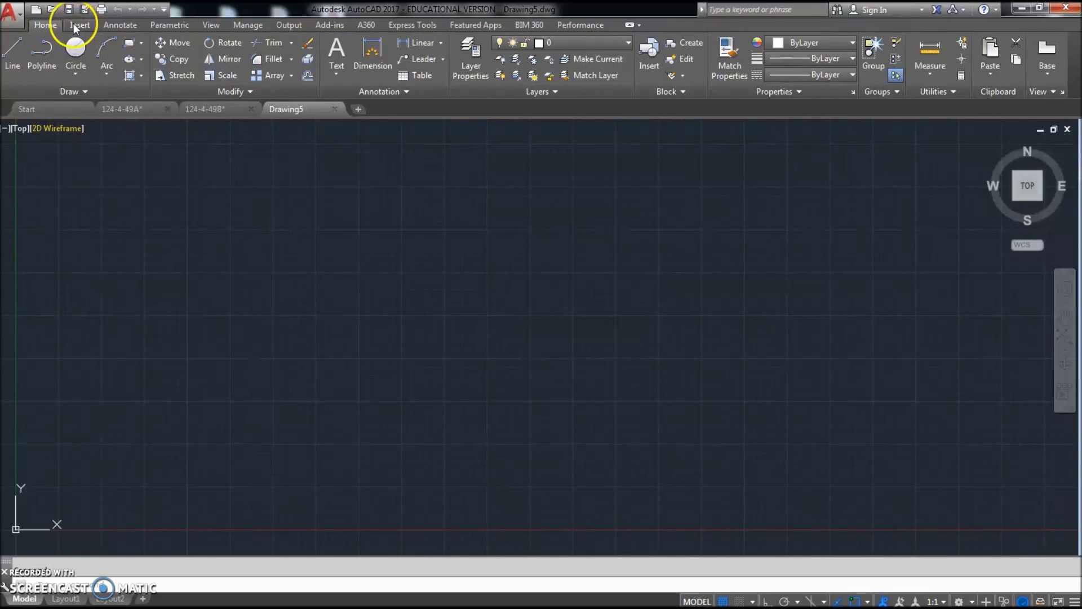
pyautogui.click(14, 52)
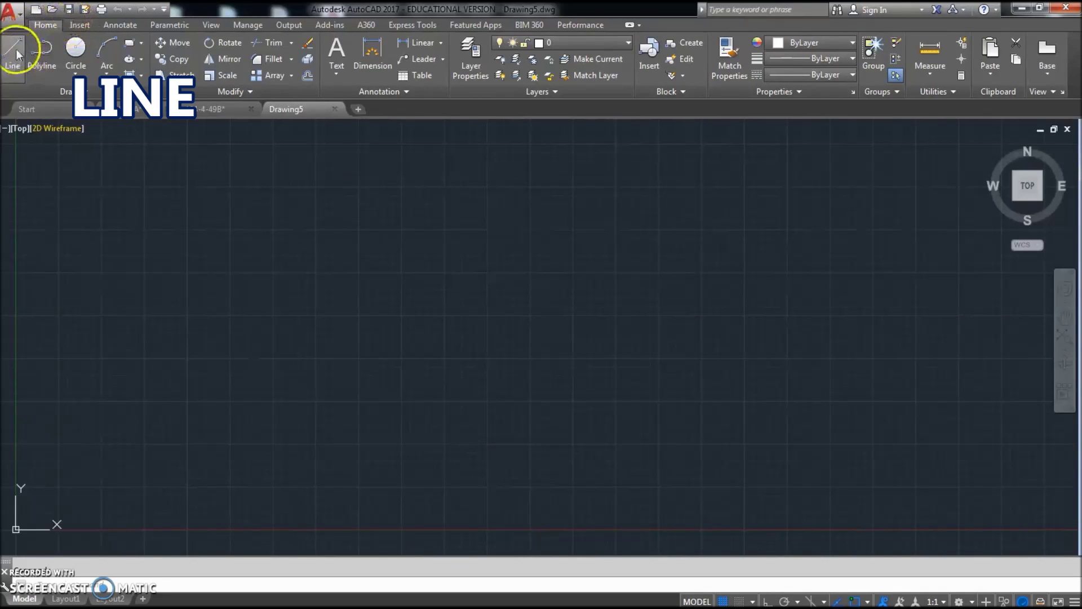
pyautogui.click(682, 488)
pyautogui.press('F8')
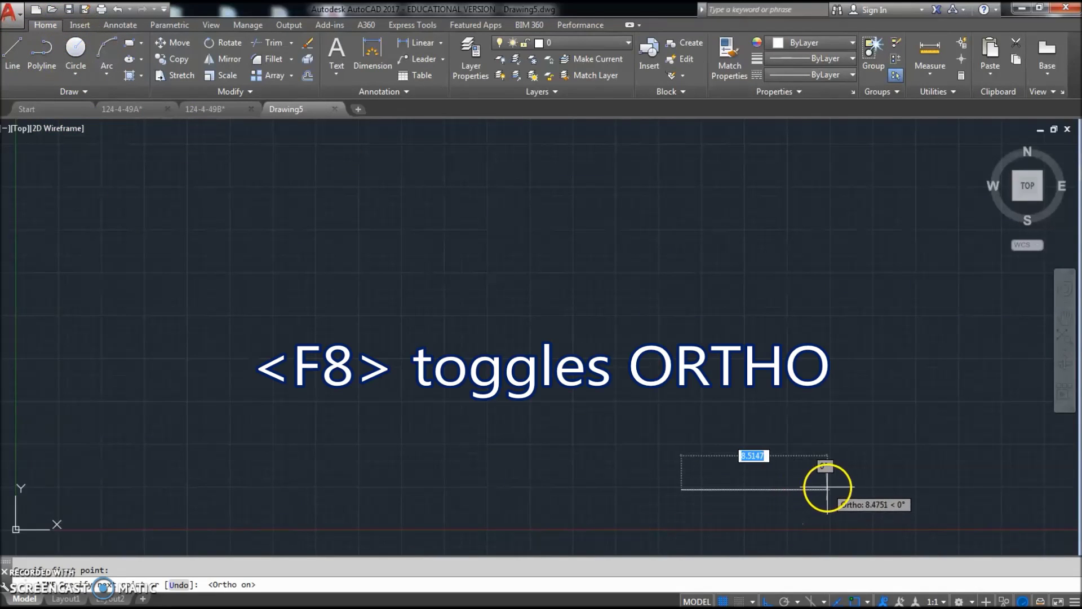
pyautogui.write('94')
pyautogui.press('Return')
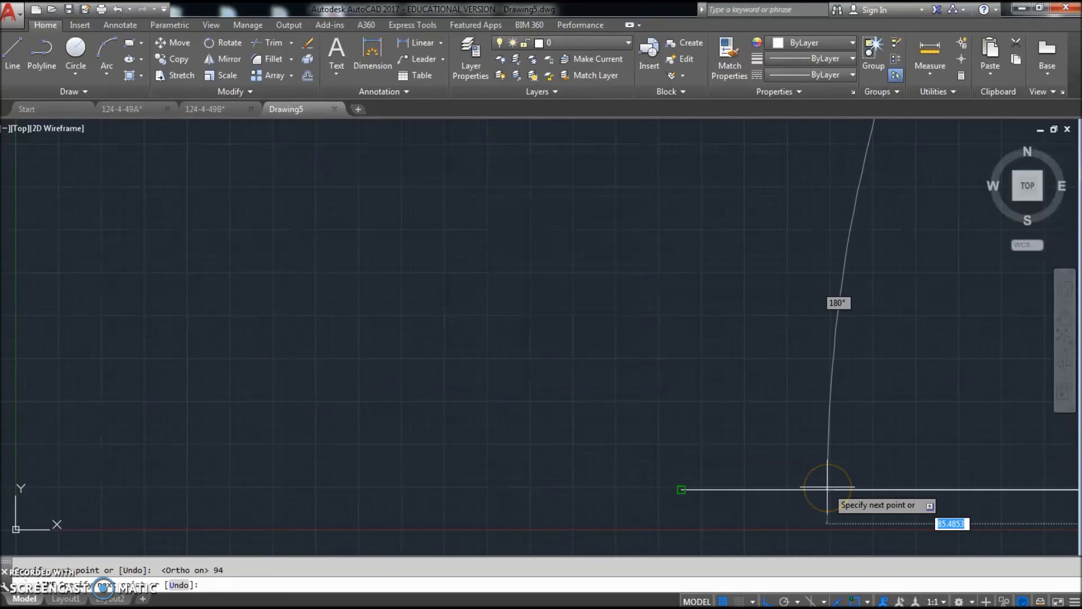
# Continue the line 60 up and 94 across, then close the 94 by 60 rectangle
pyautogui.scroll(-2, 827, 406)
pyautogui.scroll(-3, 827, 406)
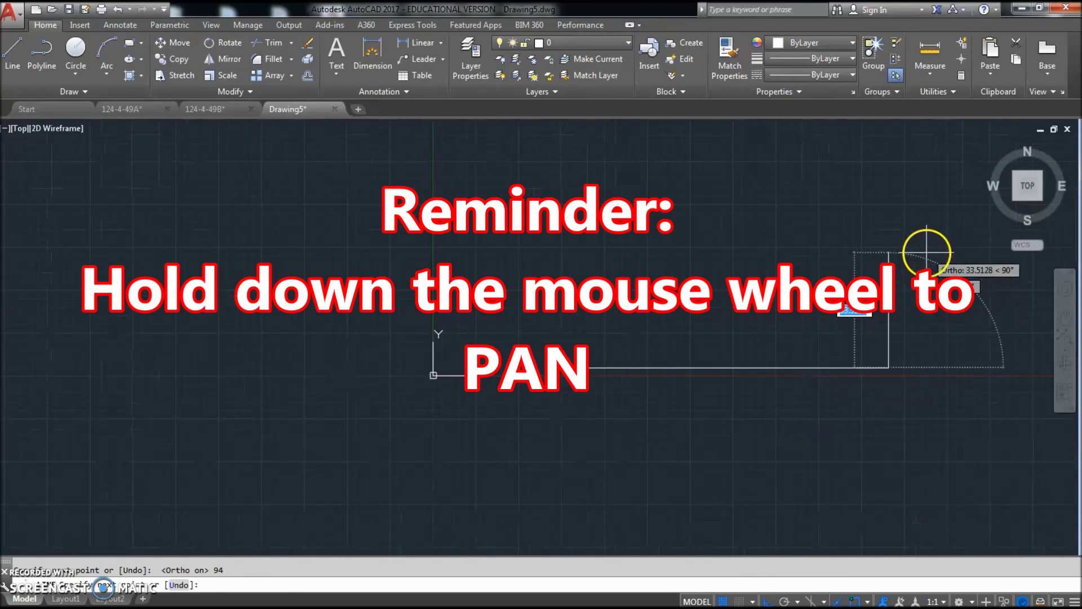
pyautogui.write('60')
pyautogui.press('Return')
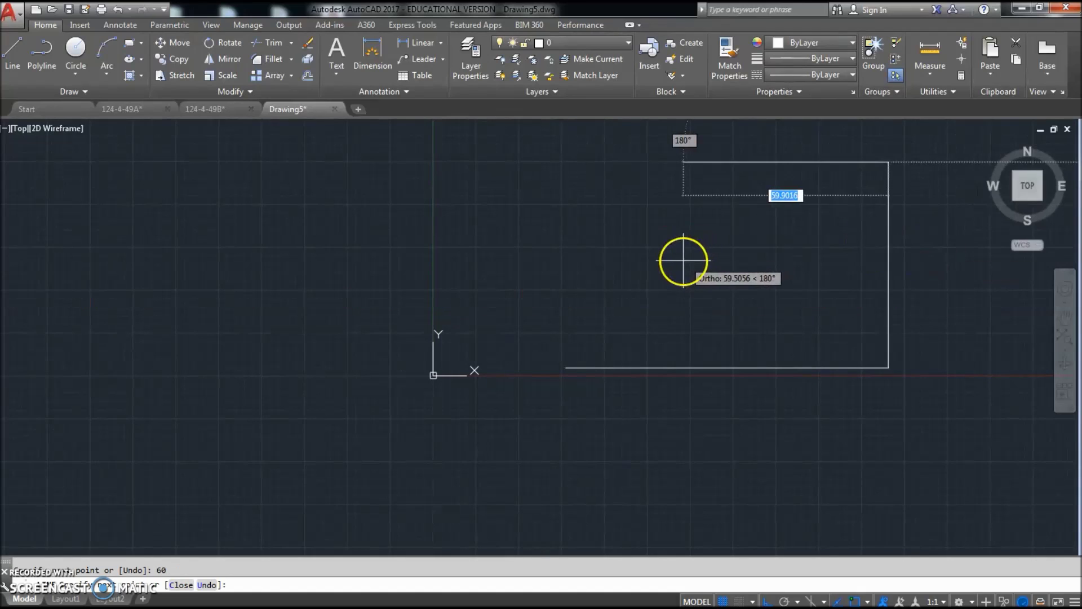
pyautogui.write('94')
pyautogui.press('Return')
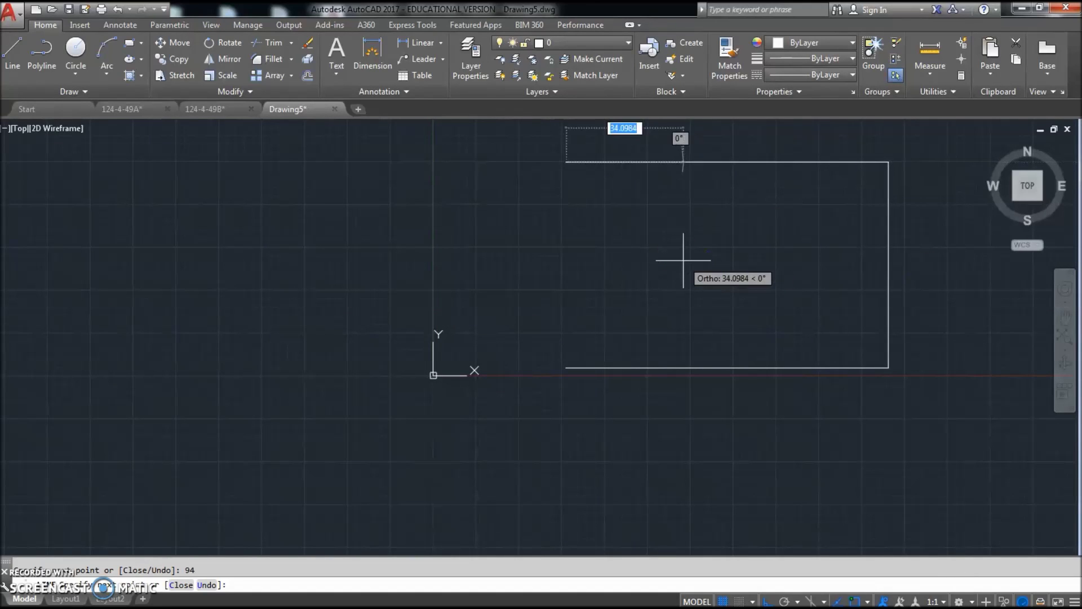
pyautogui.write('c')
pyautogui.press('Return')
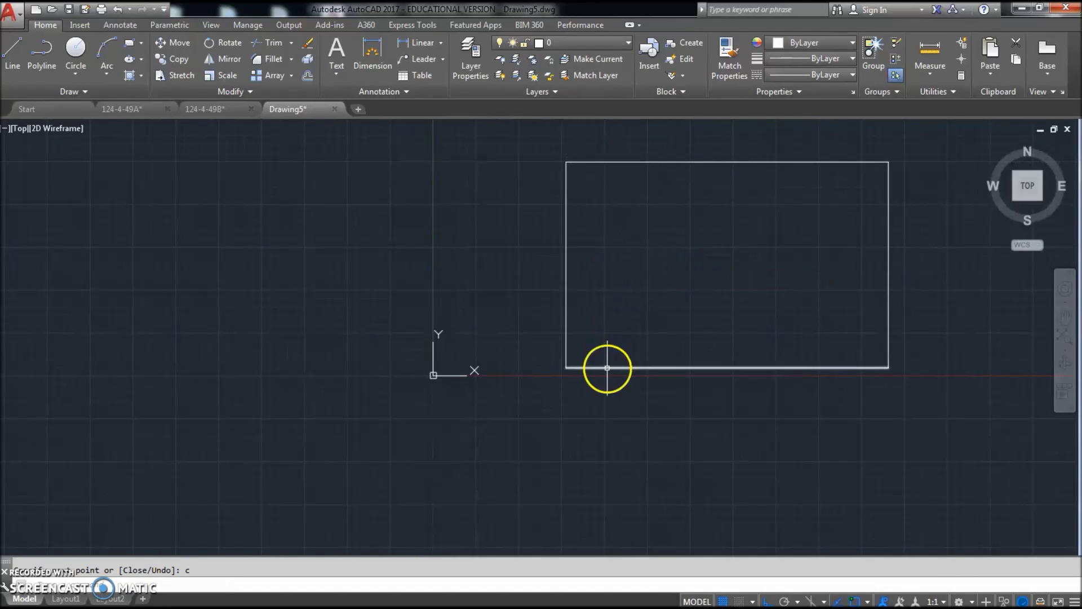
pyautogui.scroll(-2, 607, 370)
pyautogui.moveTo(580, 264); pyautogui.dragTo(596, 301, button='middle')
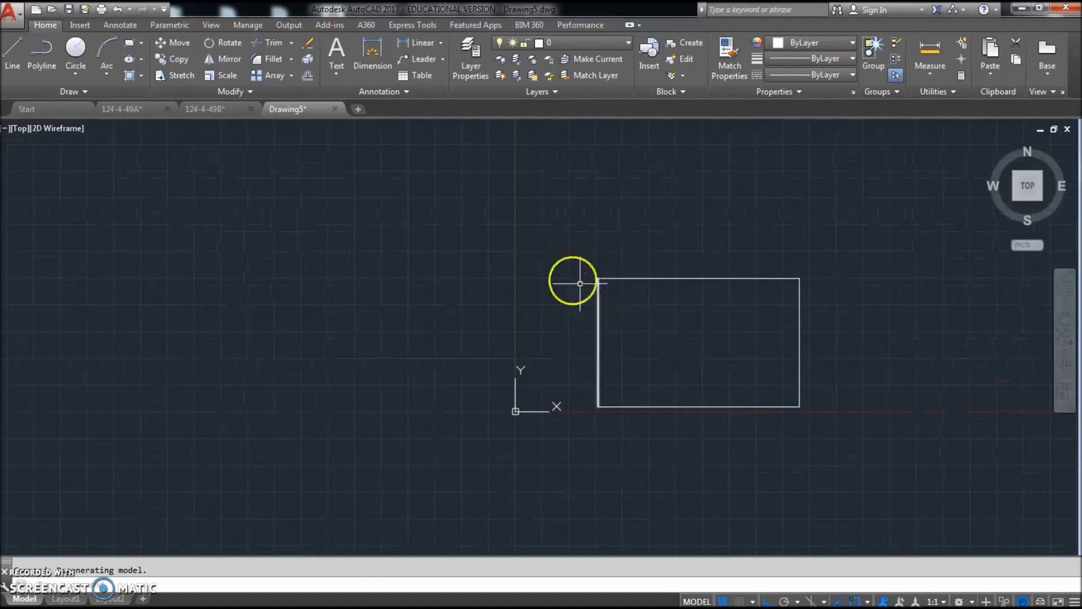
# Offset the rectangle's left edge 12 units to the left
pyautogui.click(307, 78)
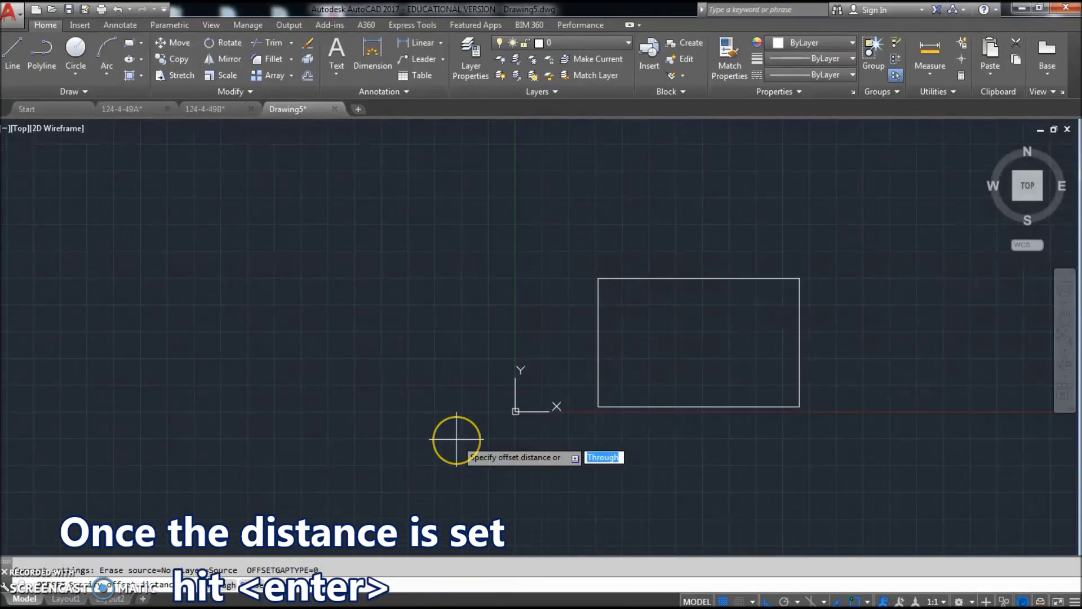
pyautogui.write('12')
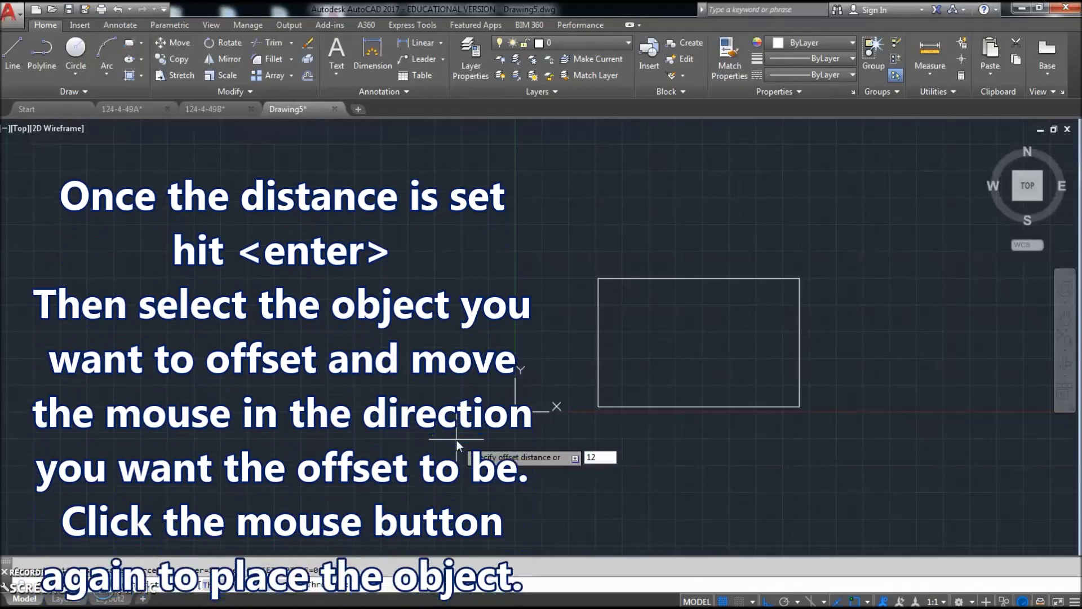
pyautogui.press('Return')
pyautogui.click(598, 334)
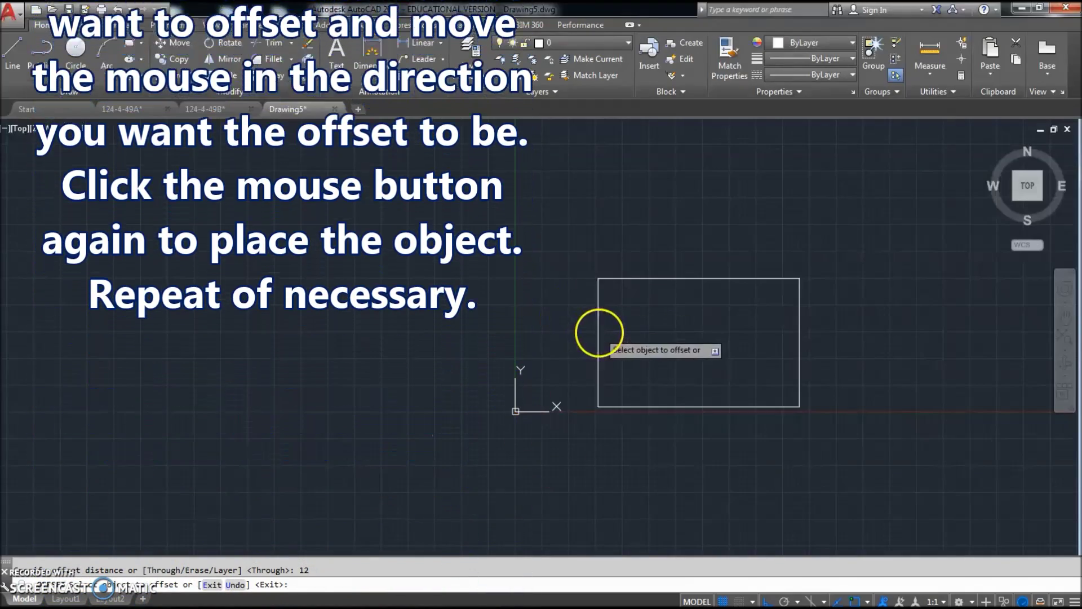
pyautogui.click(570, 338)
pyautogui.press('Escape')
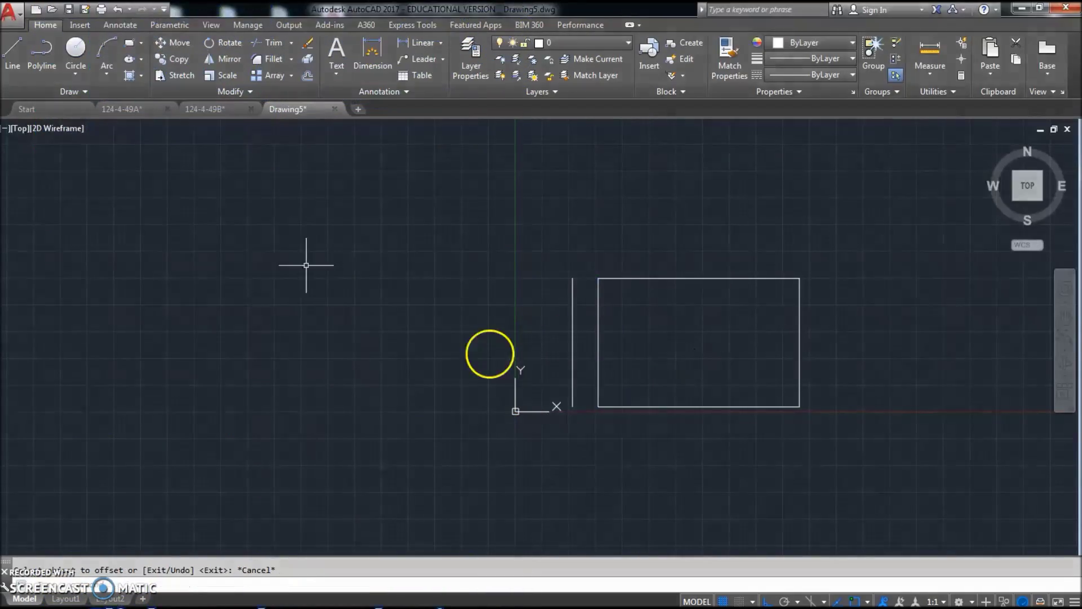
# Draw lines 200 left and 60 up from the offset line, closing a 200 by 60 rectangle
pyautogui.click(13, 53)
pyautogui.click(573, 406)
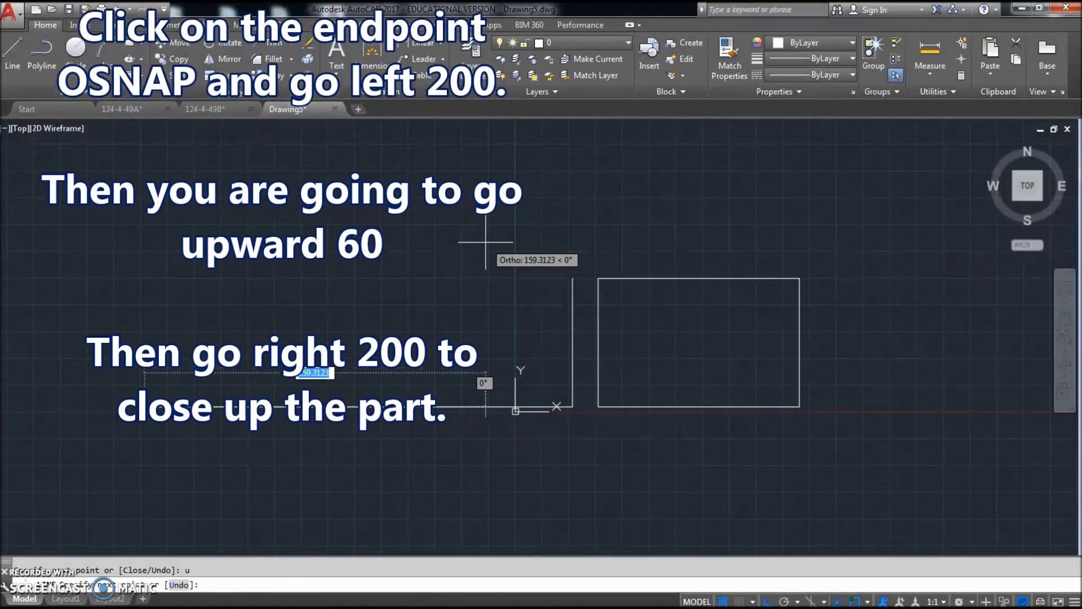
pyautogui.write('200')
pyautogui.press('Return')
pyautogui.write('60')
pyautogui.press('Return')
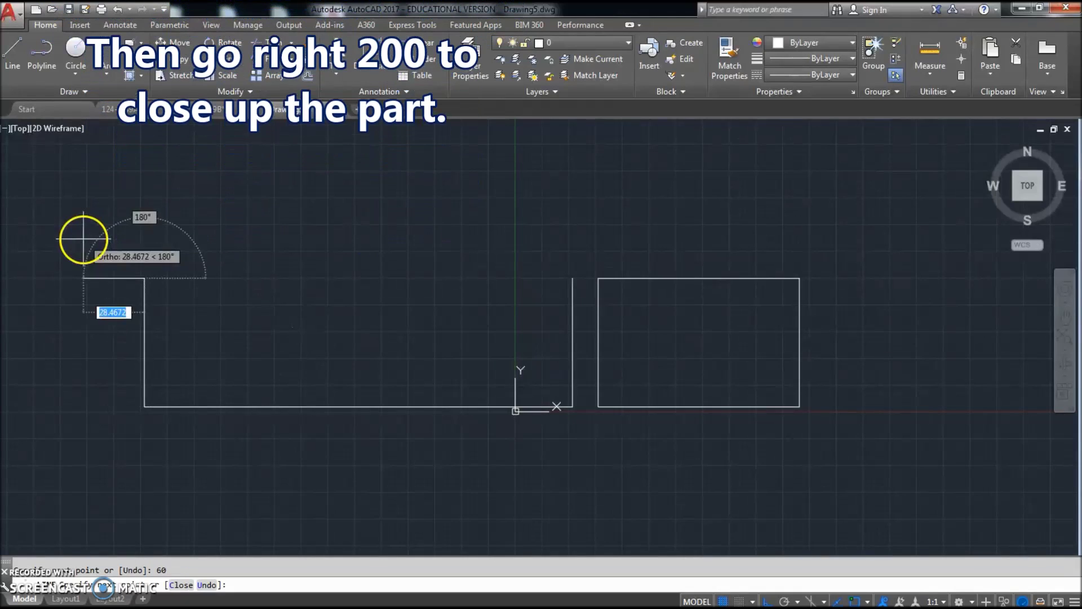
pyautogui.click(571, 279)
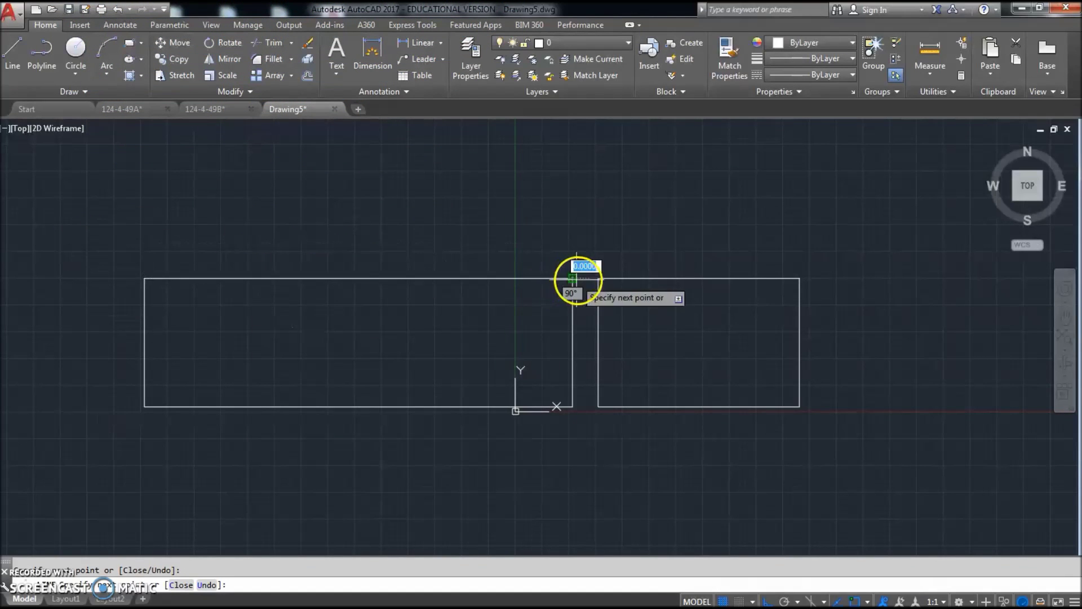
pyautogui.press('Escape')
pyautogui.moveTo(488, 381); pyautogui.dragTo(668, 369, button='middle')
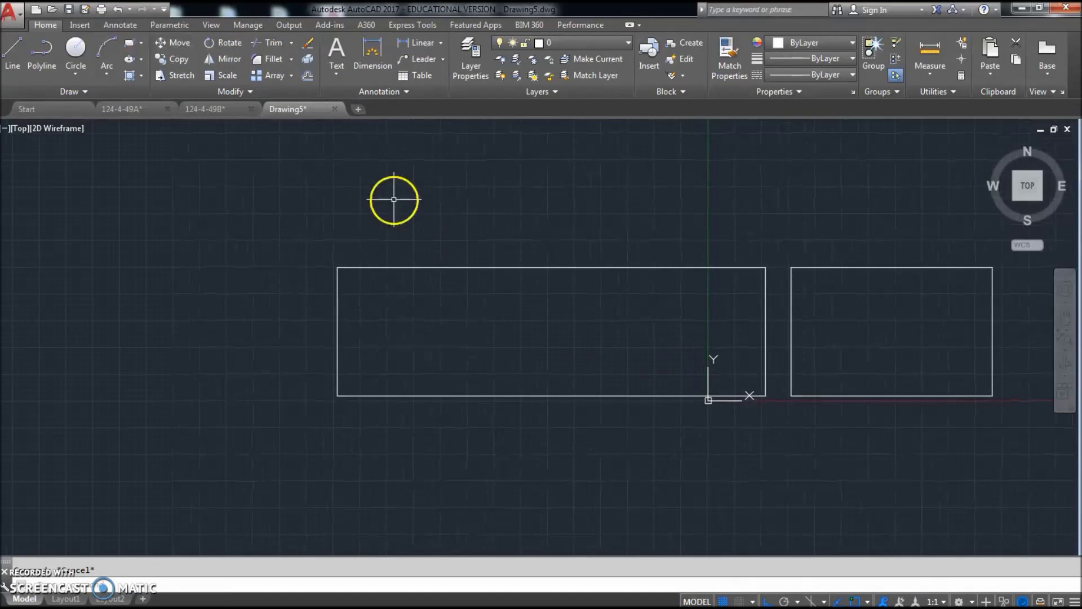
pyautogui.click(251, 91)
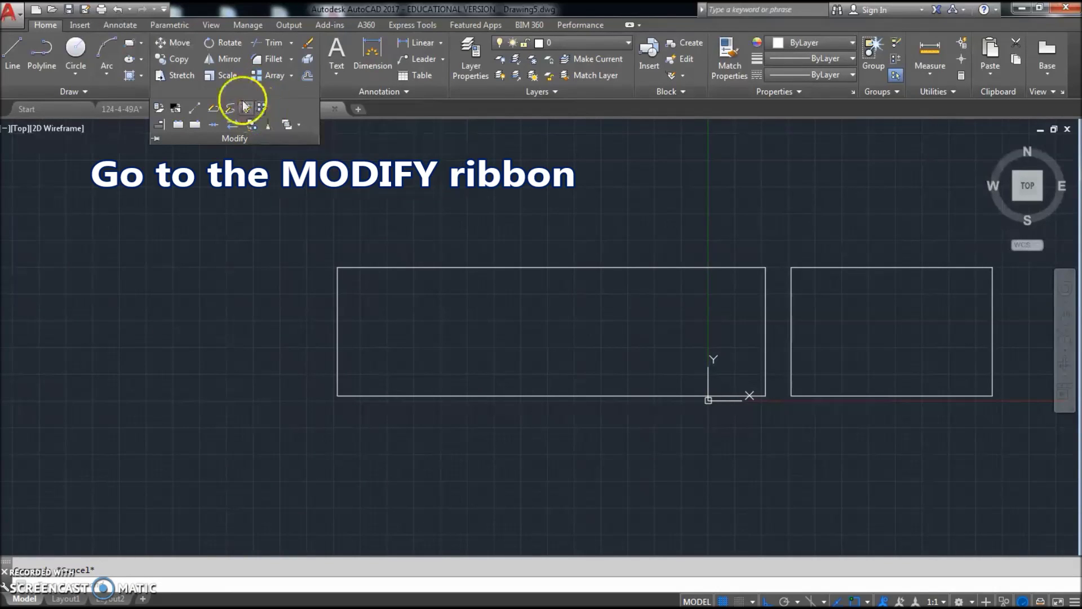
pyautogui.click(224, 60)
pyautogui.click(781, 408)
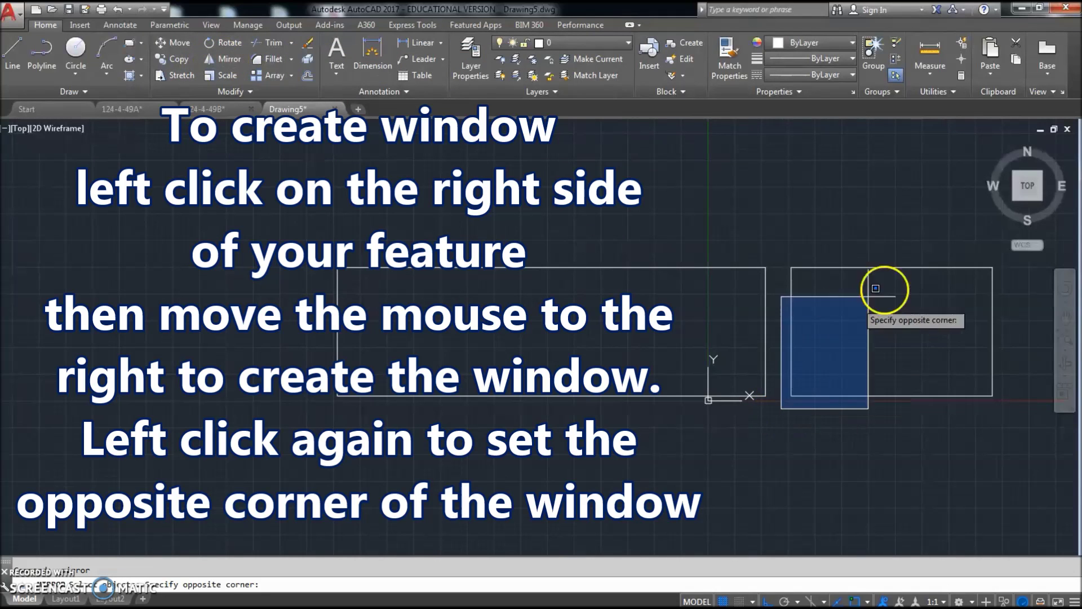
pyautogui.click(999, 261)
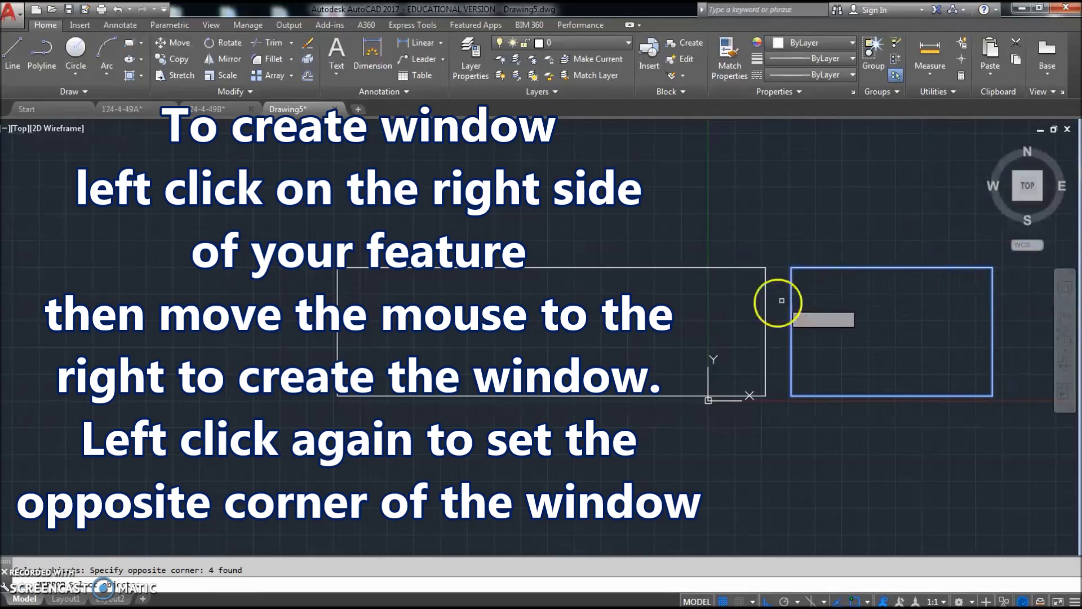
pyautogui.press('Return')
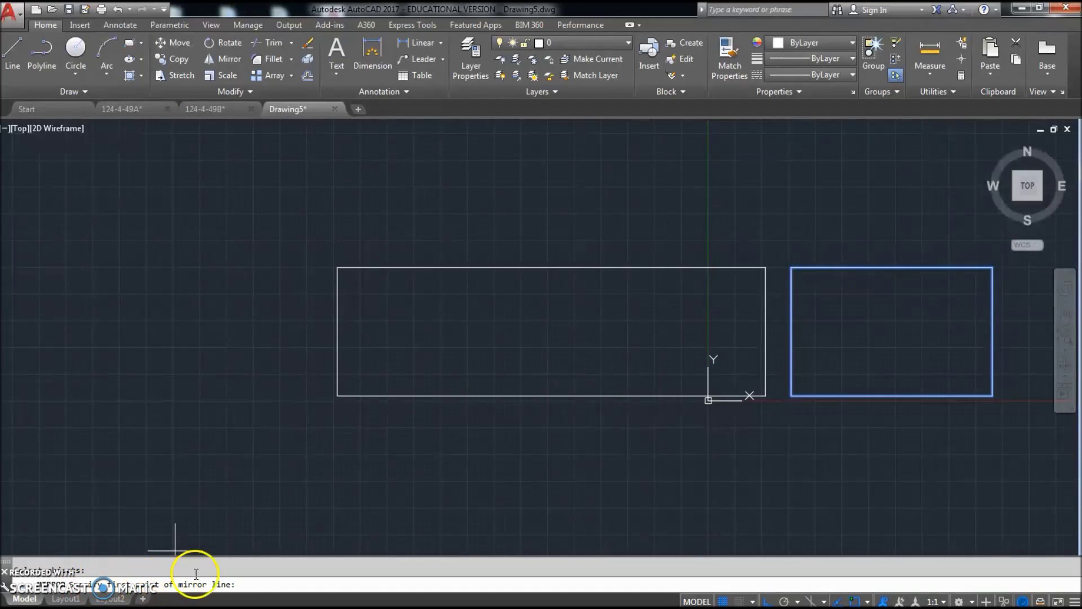
pyautogui.keyDown('shift'); pyautogui.rightClick(558, 270); pyautogui.keyUp('shift')
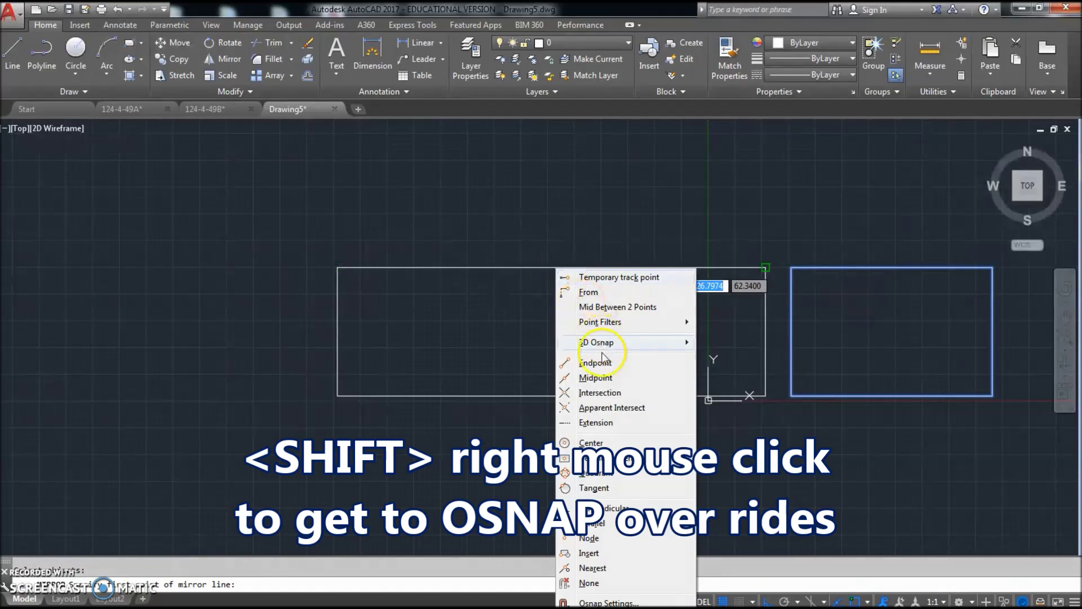
pyautogui.click(609, 385)
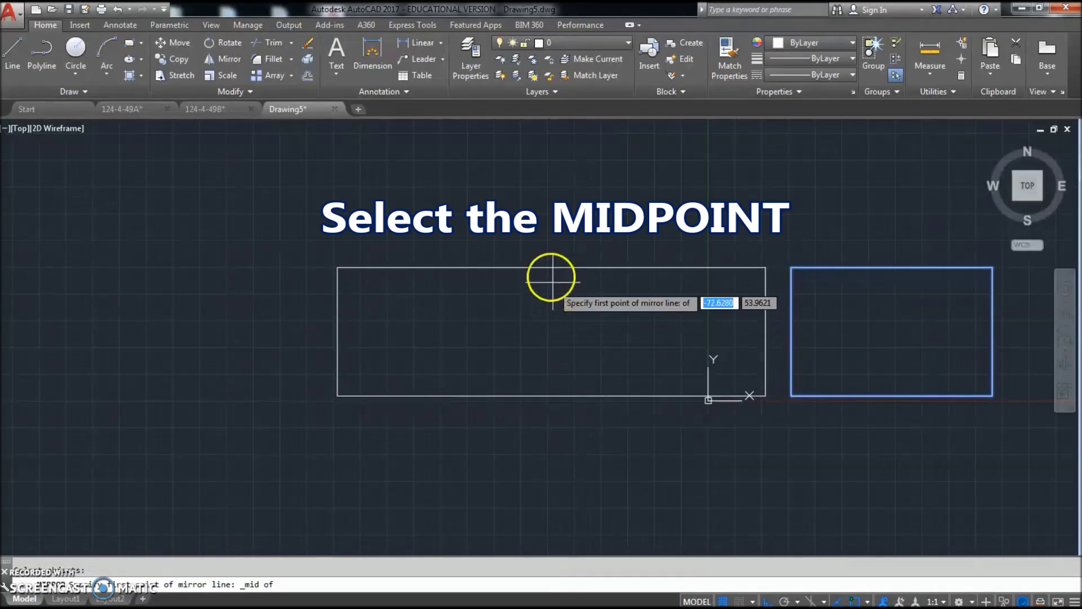
pyautogui.click(549, 268)
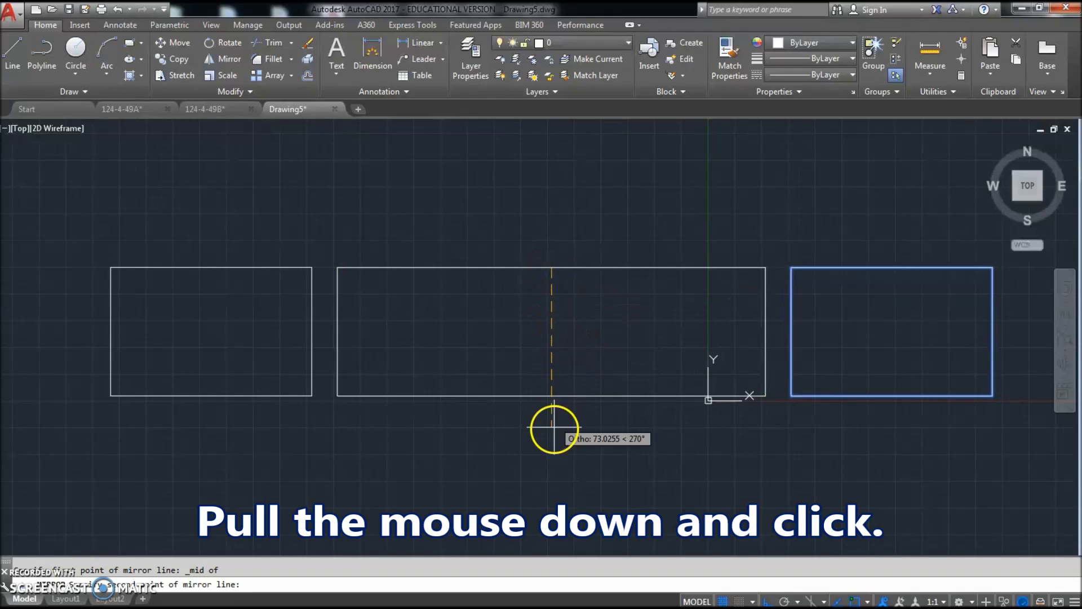
pyautogui.click(557, 475)
pyautogui.rightClick(558, 479)
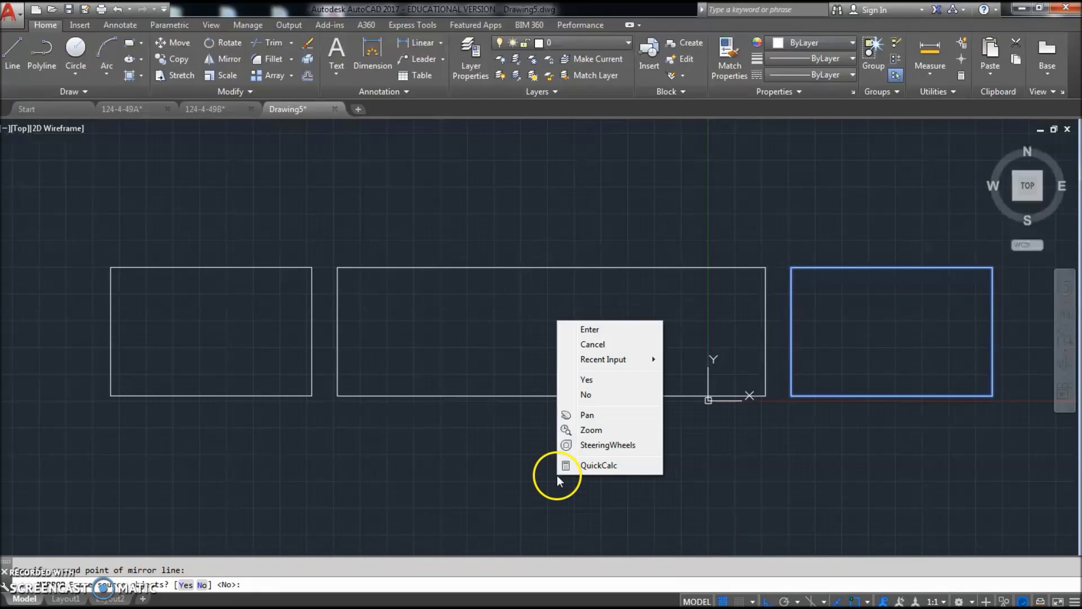
pyautogui.click(594, 349)
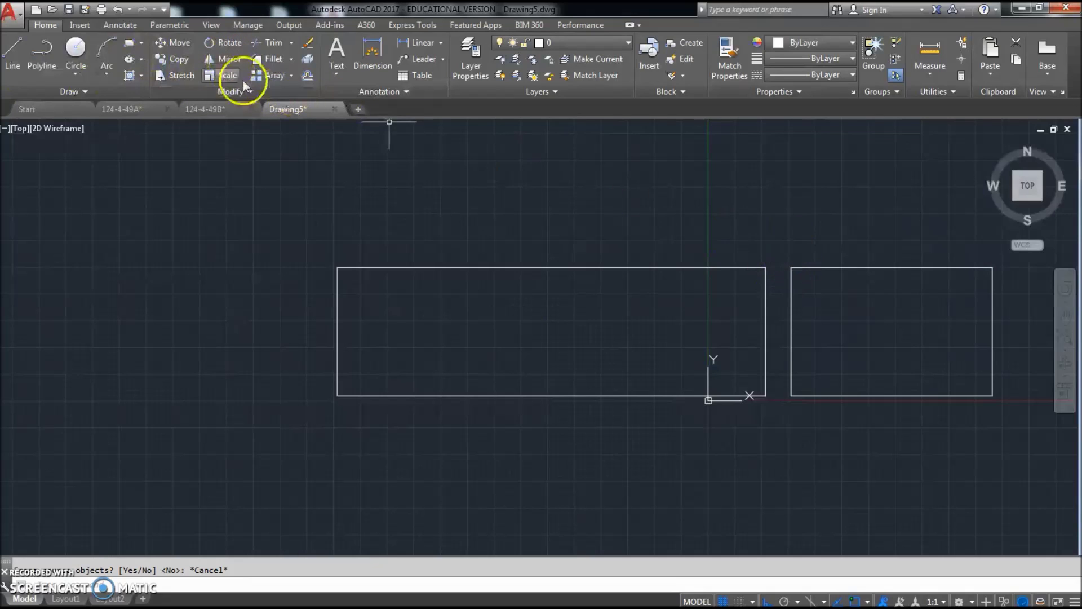
# Mirror the 94 by 60 rectangle about a vertical line through the long rectangle's top-edge midpoint, keeping the original
pyautogui.click(224, 59)
pyautogui.click(782, 246)
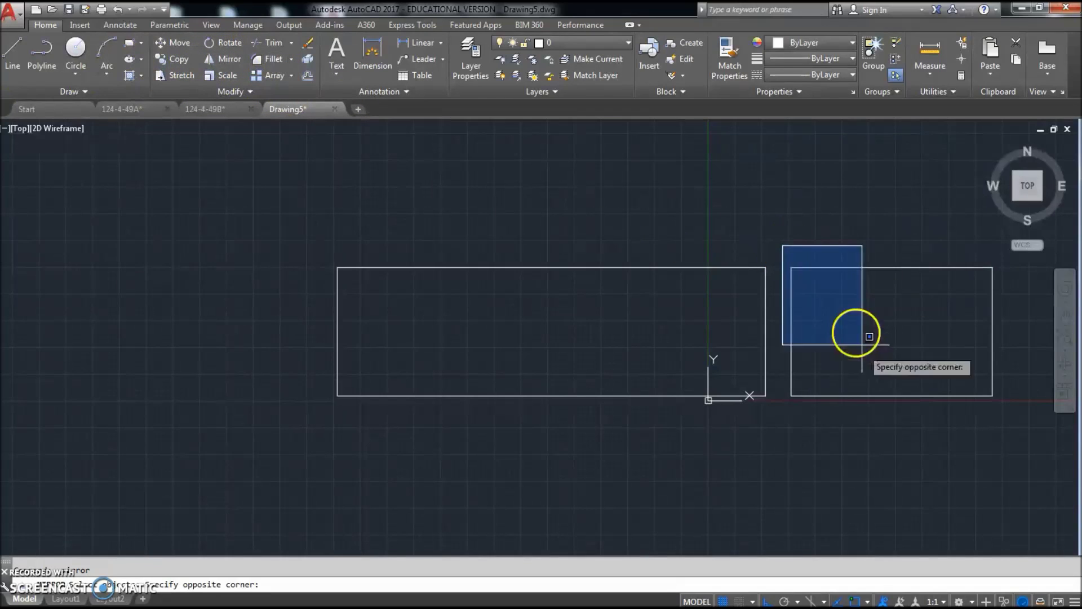
pyautogui.click(1001, 430)
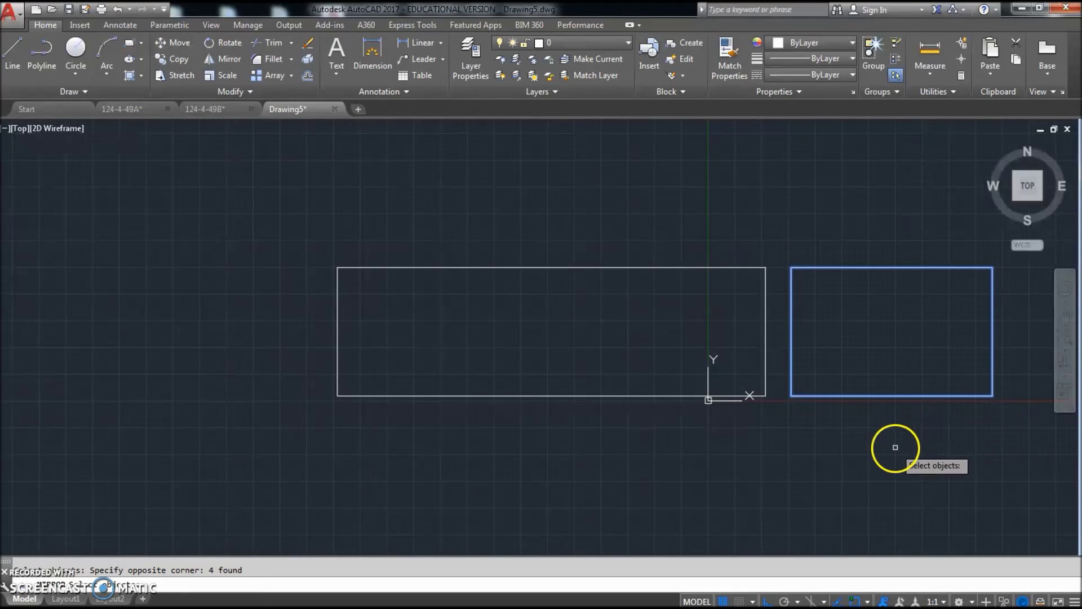
pyautogui.press('Return')
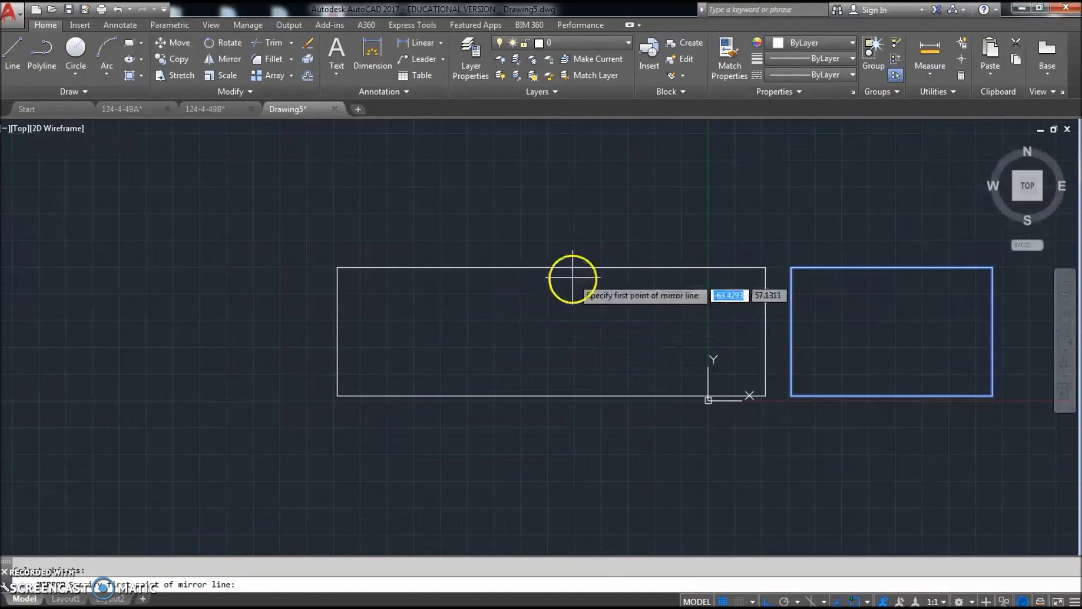
pyautogui.keyDown('shift'); pyautogui.rightClick(534, 271); pyautogui.keyUp('shift')
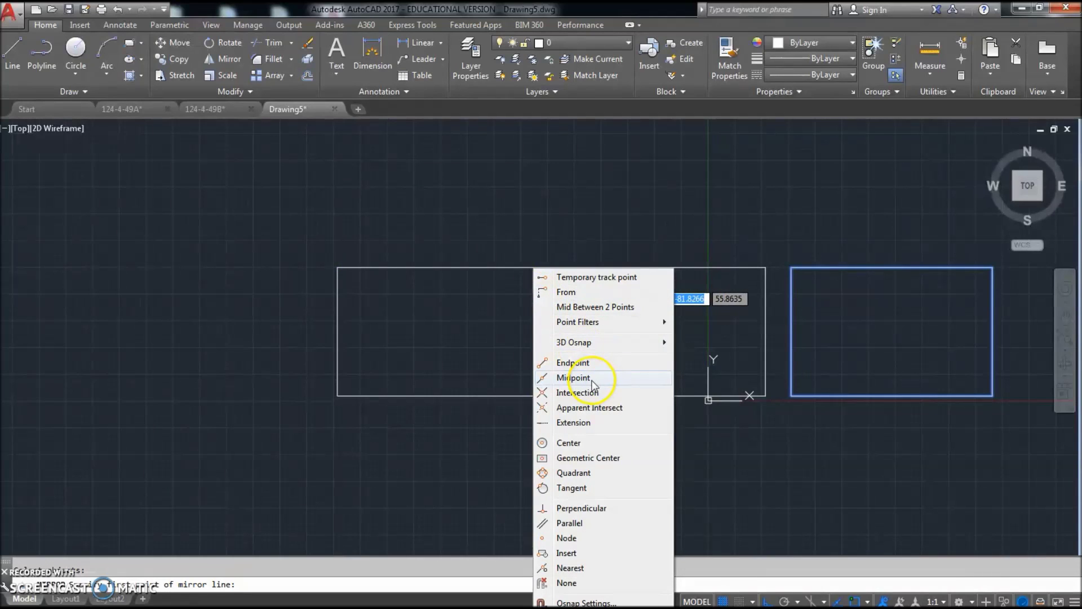
pyautogui.click(573, 378)
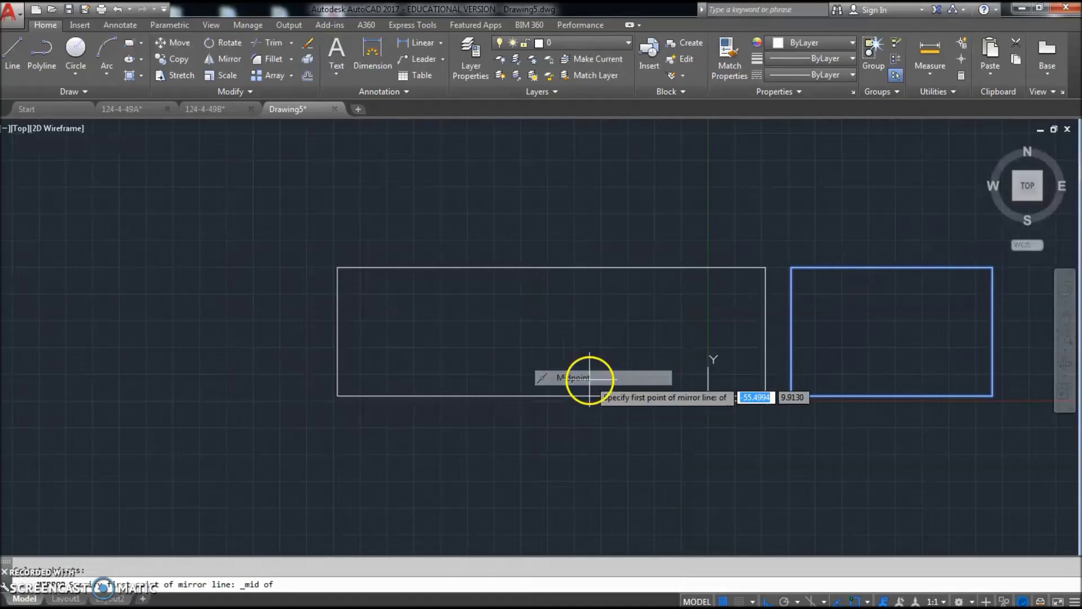
pyautogui.click(550, 268)
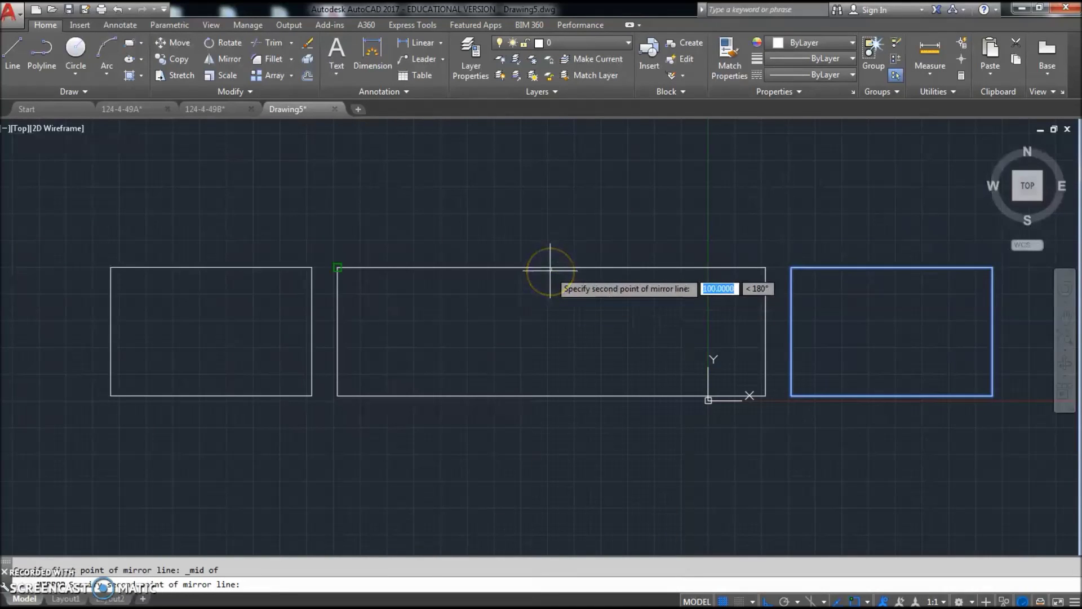
pyautogui.click(546, 482)
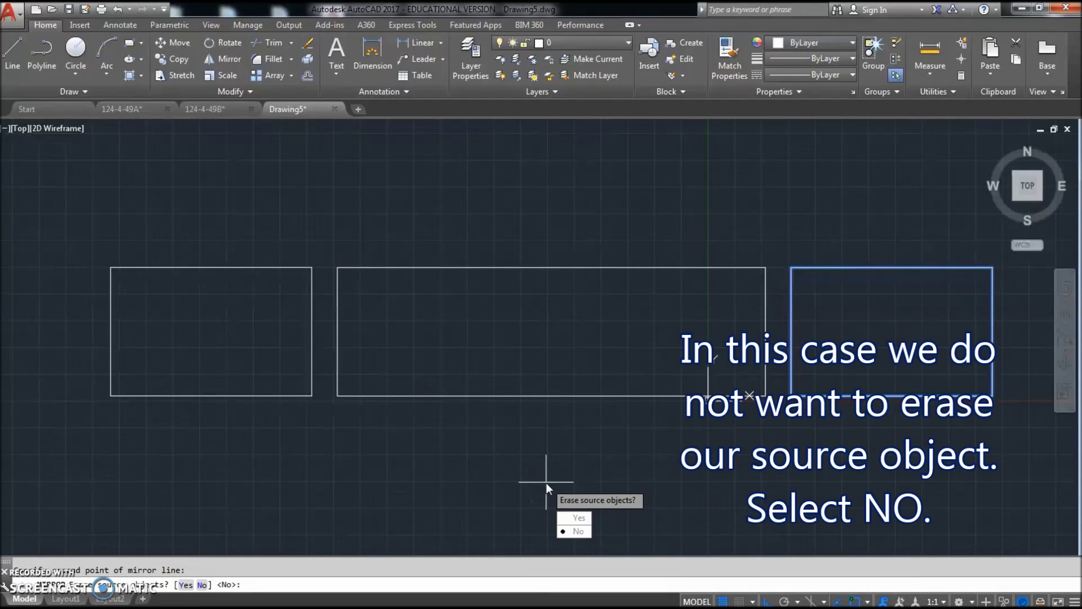
pyautogui.click(580, 531)
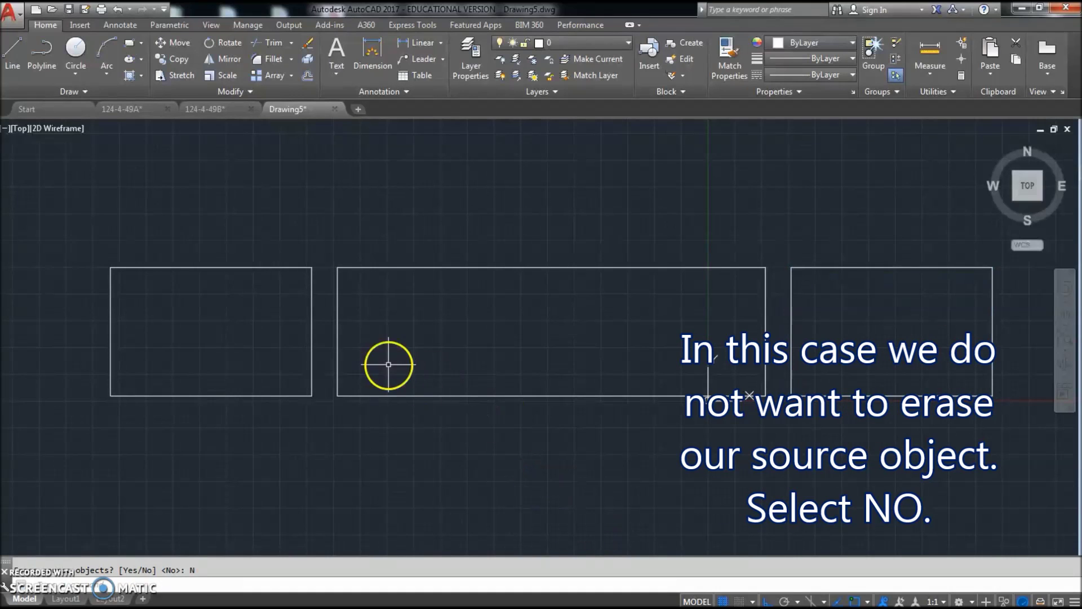
pyautogui.moveTo(463, 344); pyautogui.dragTo(415, 381, button='middle')
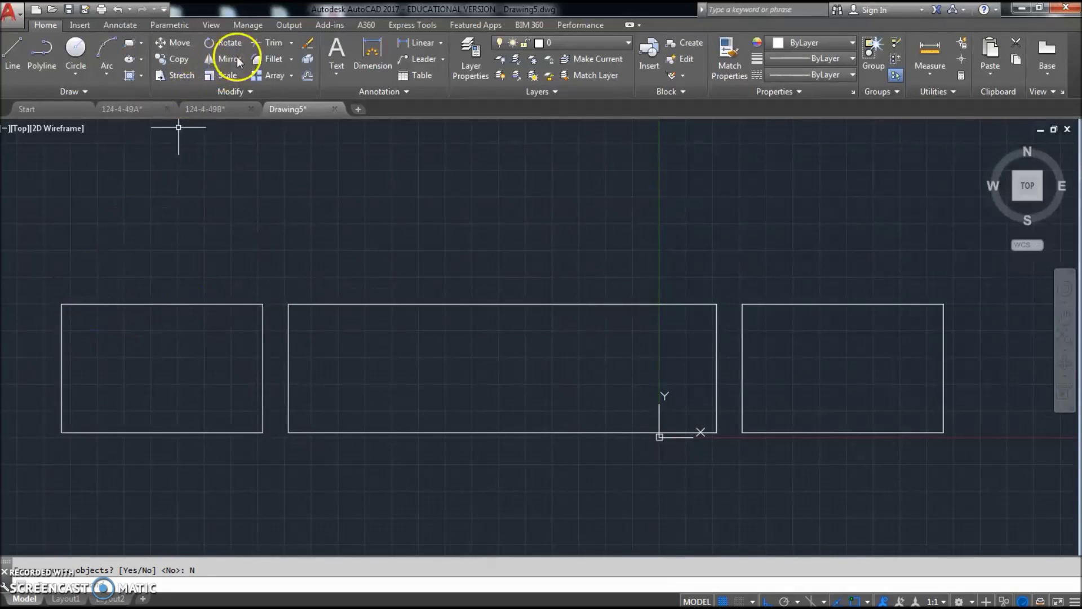
# Offset the left rectangle's top edge 12 units upward
pyautogui.click(307, 79)
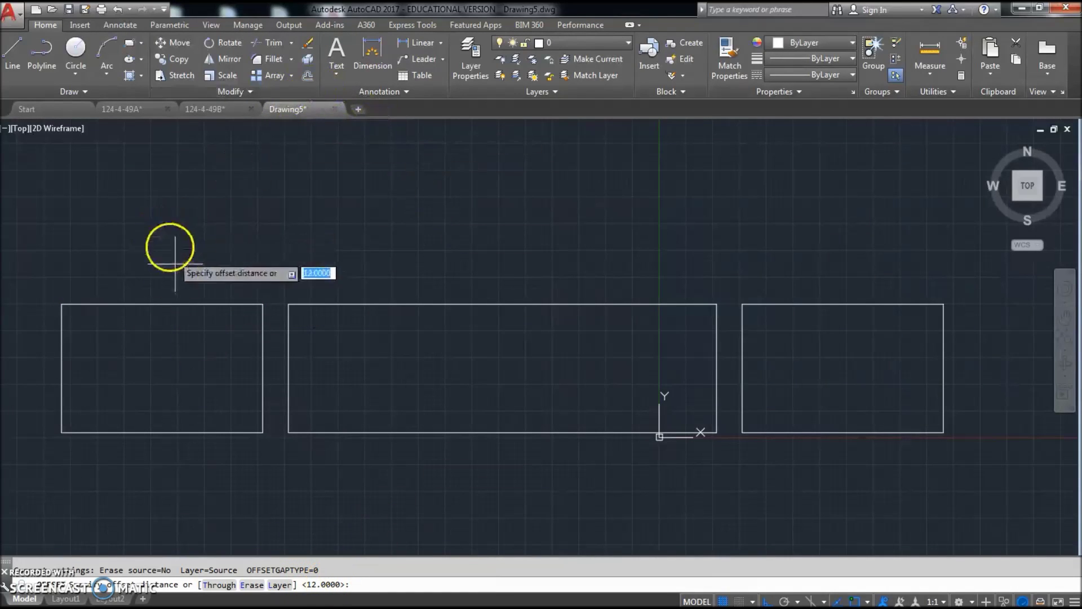
pyautogui.rightClick(196, 247)
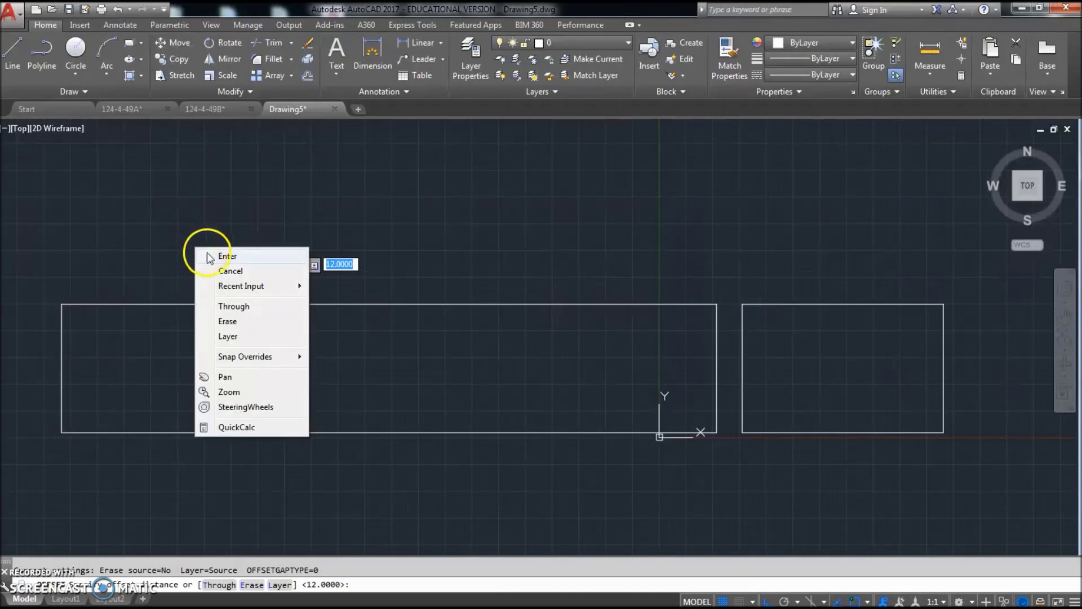
pyautogui.click(220, 254)
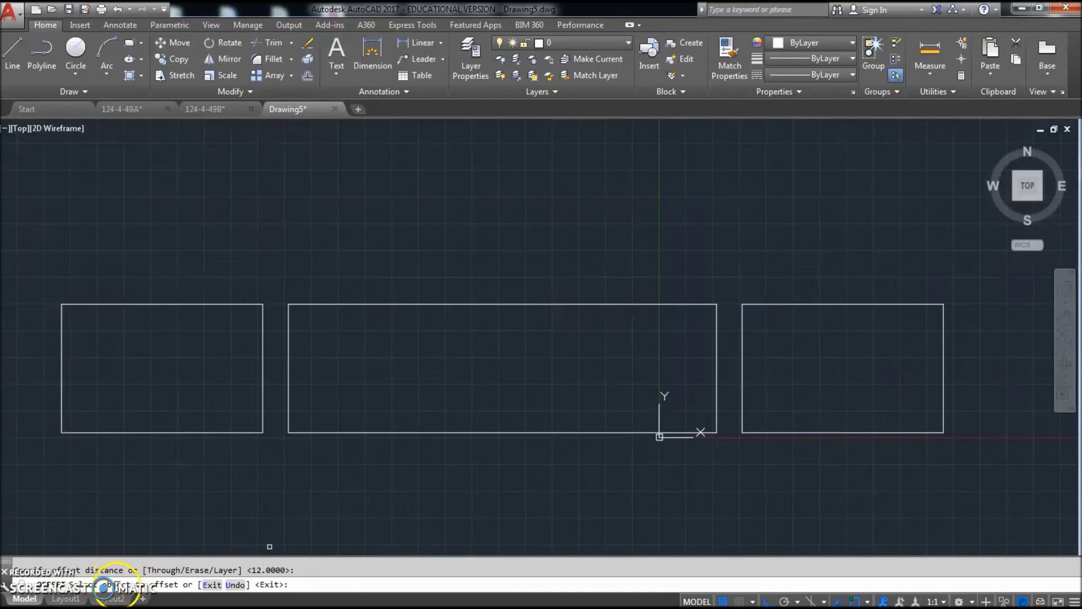
pyautogui.click(149, 304)
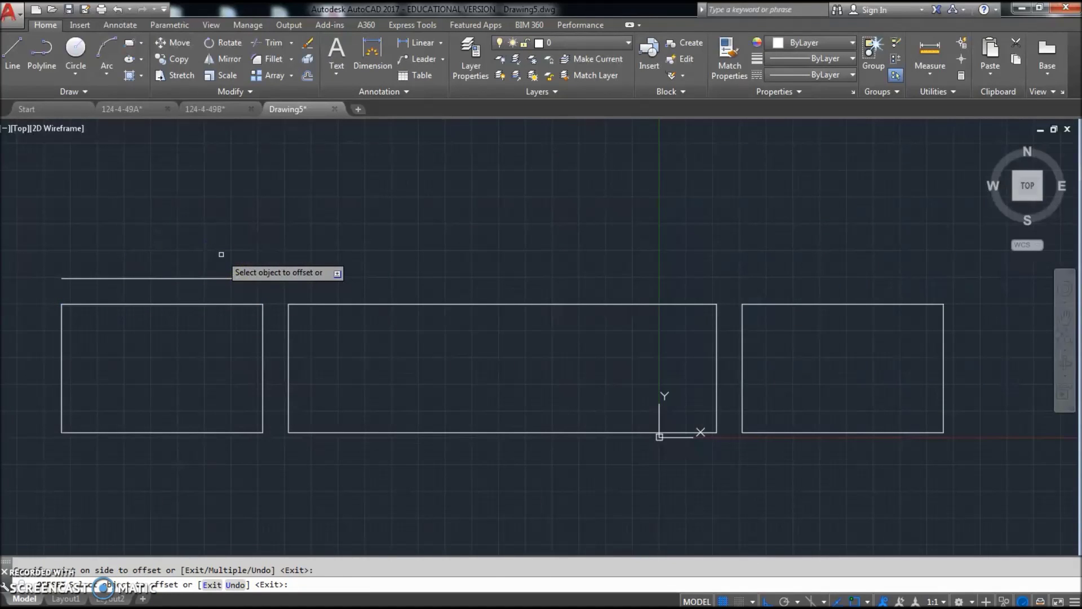
pyautogui.press('Escape')
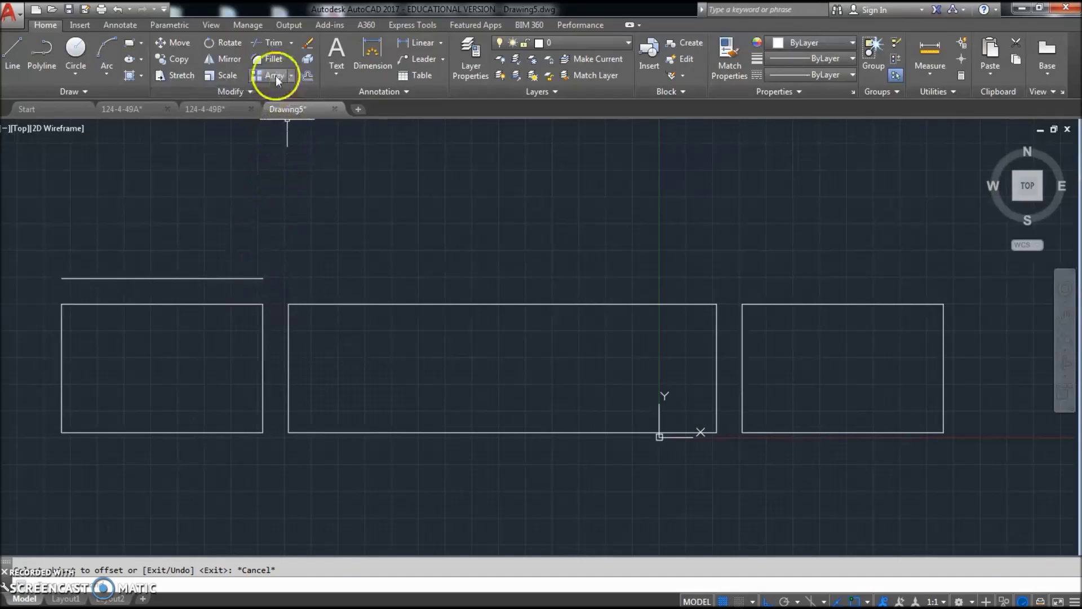
# Copy the long rectangle onto the offset line's left end and stretch that line to 200 units
pyautogui.click(170, 58)
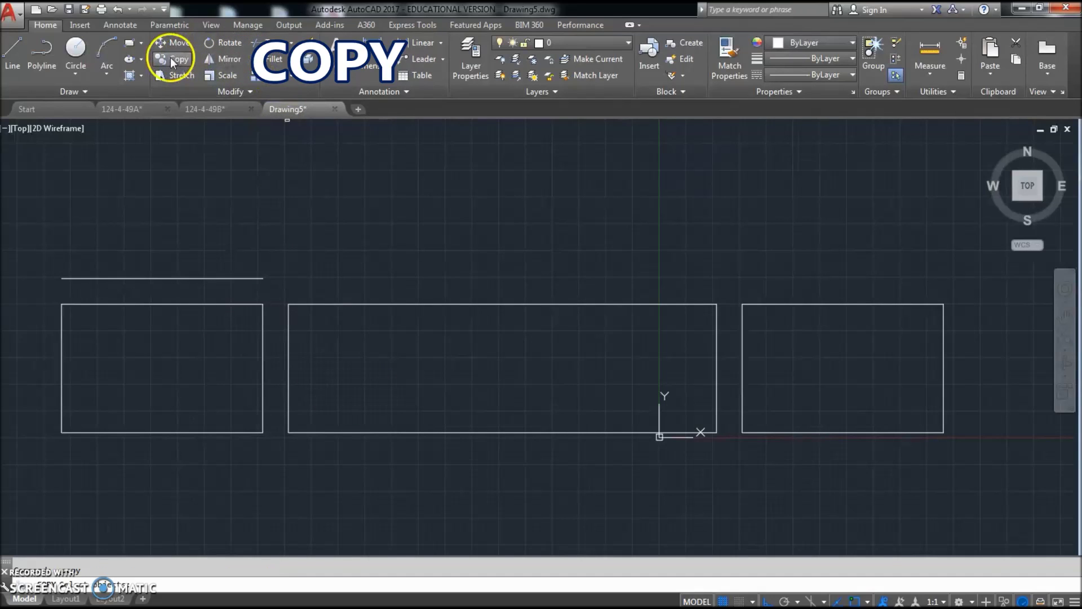
pyautogui.click(287, 340)
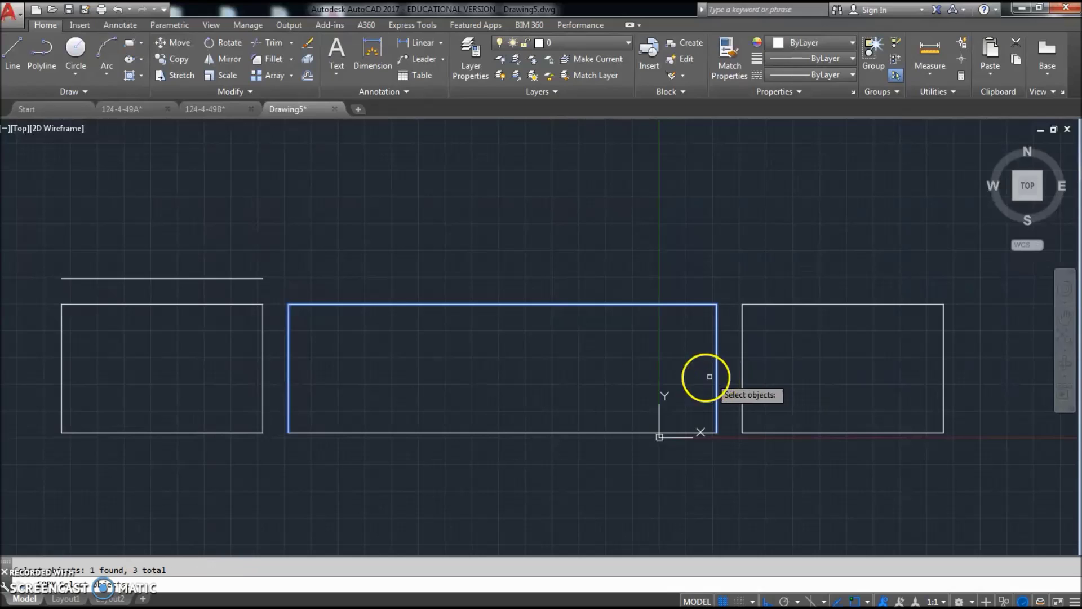
pyautogui.press('Return')
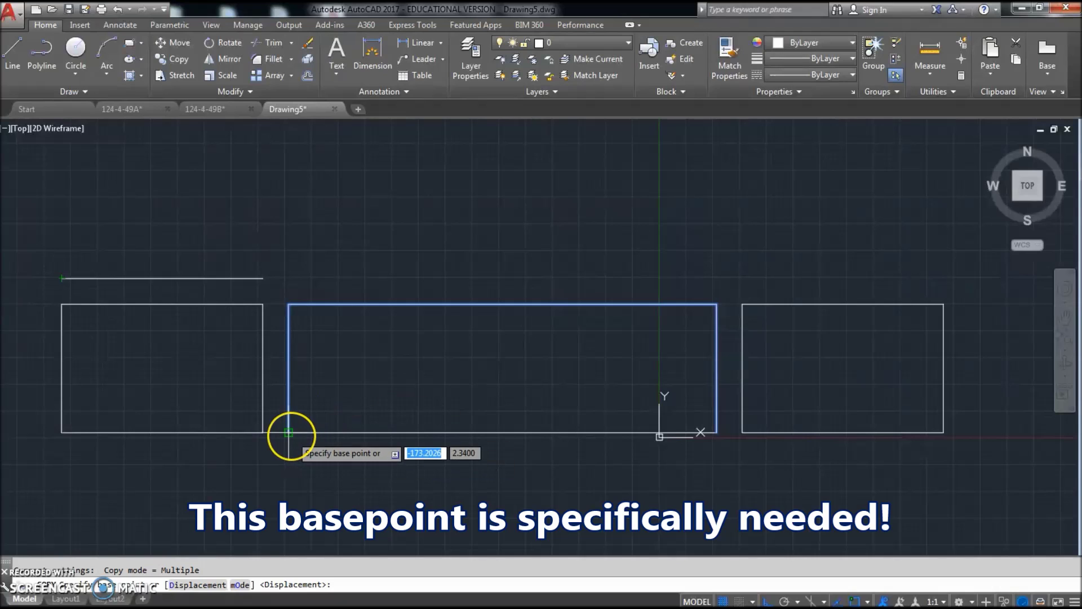
pyautogui.click(288, 433)
pyautogui.click(62, 278)
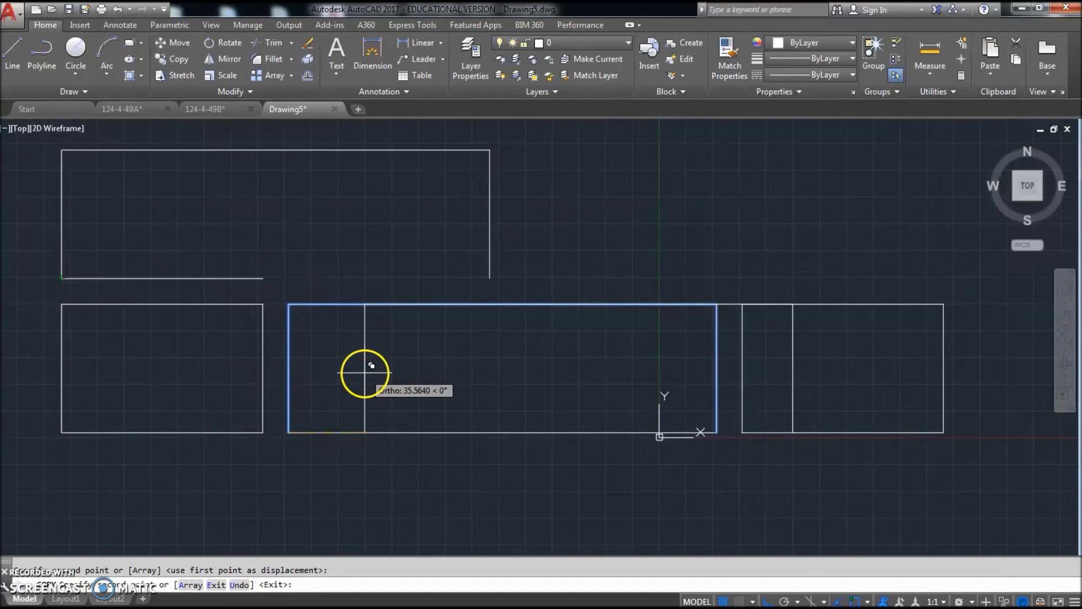
pyautogui.press('Escape')
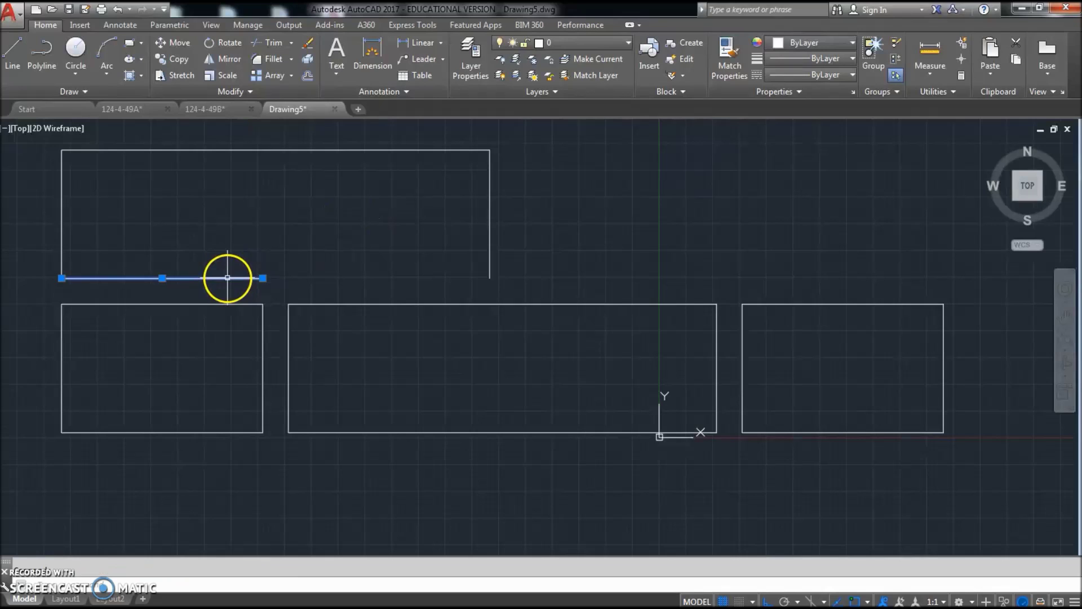
pyautogui.click(263, 278)
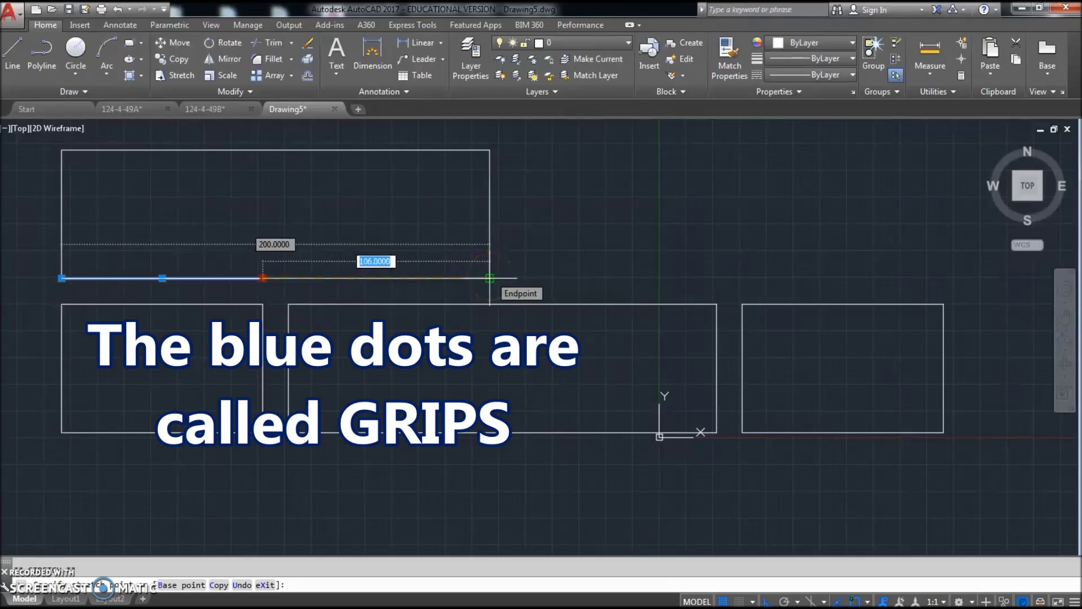
pyautogui.click(489, 278)
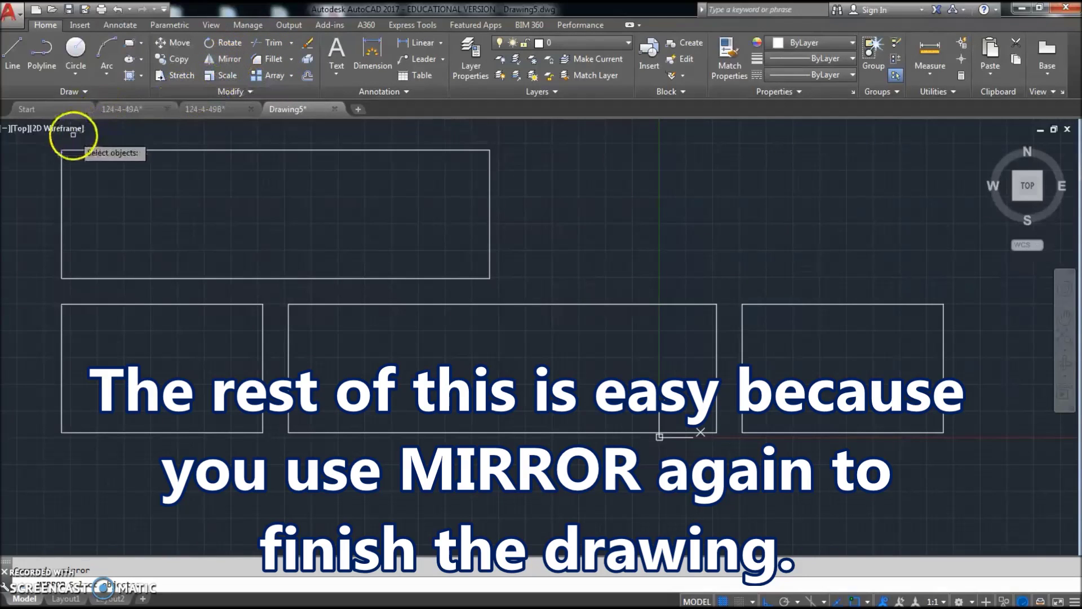
# Mirror the upper 200 by 60 brick about its edge midpoint to the right, keeping the original
pyautogui.click(54, 142)
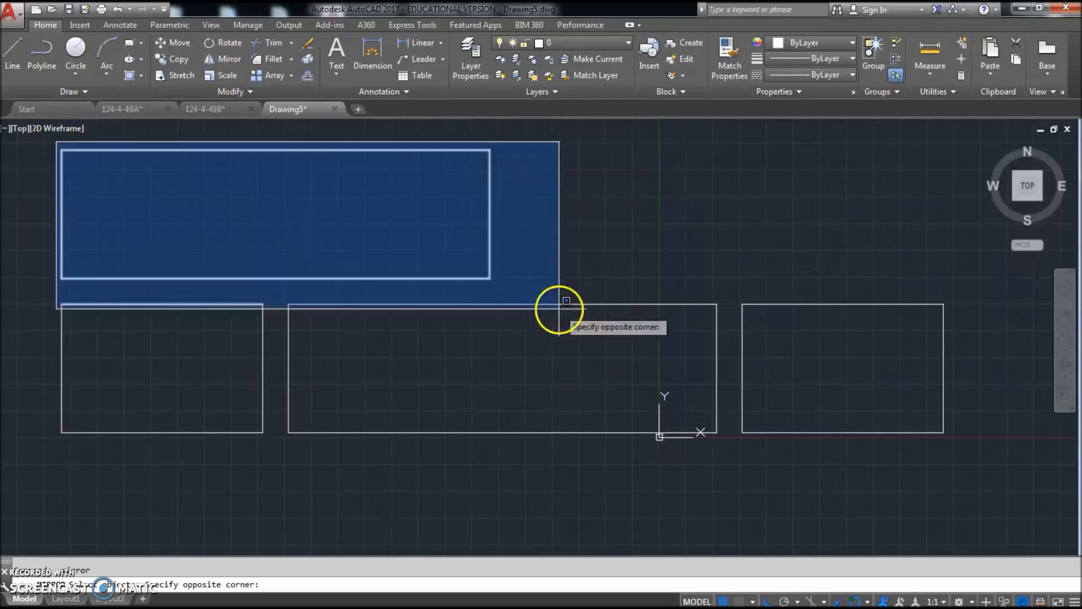
pyautogui.click(512, 287)
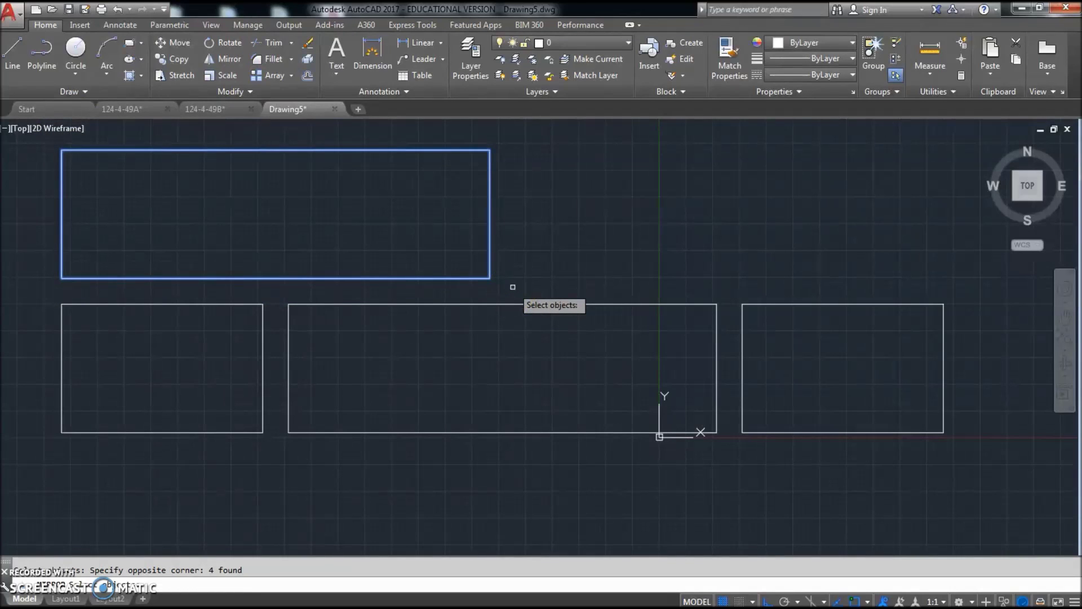
pyautogui.press('Return')
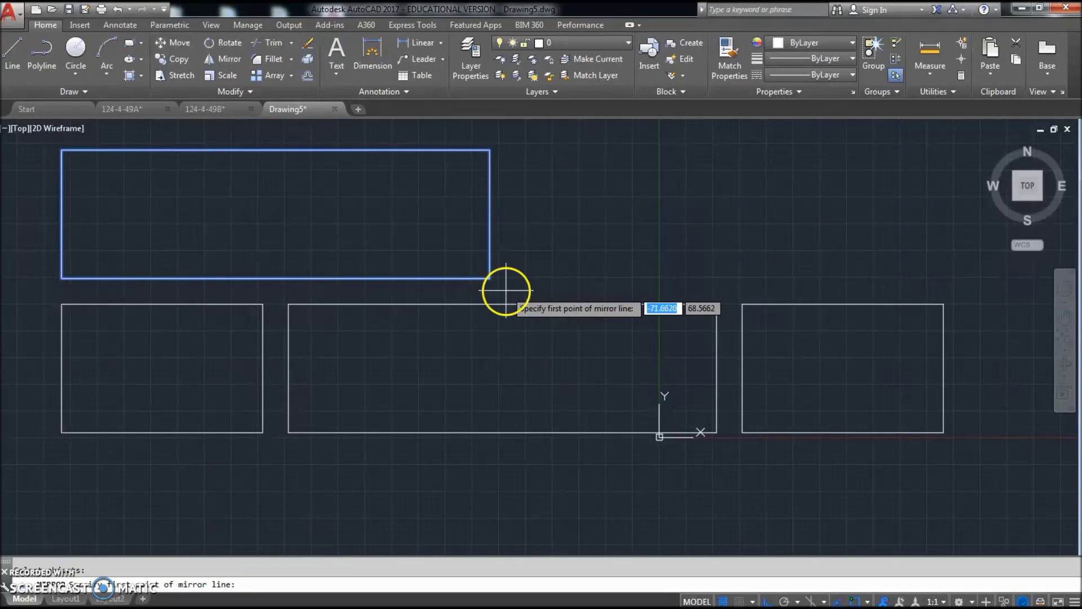
pyautogui.keyDown('shift'); pyautogui.rightClick(503, 321); pyautogui.keyUp('shift')
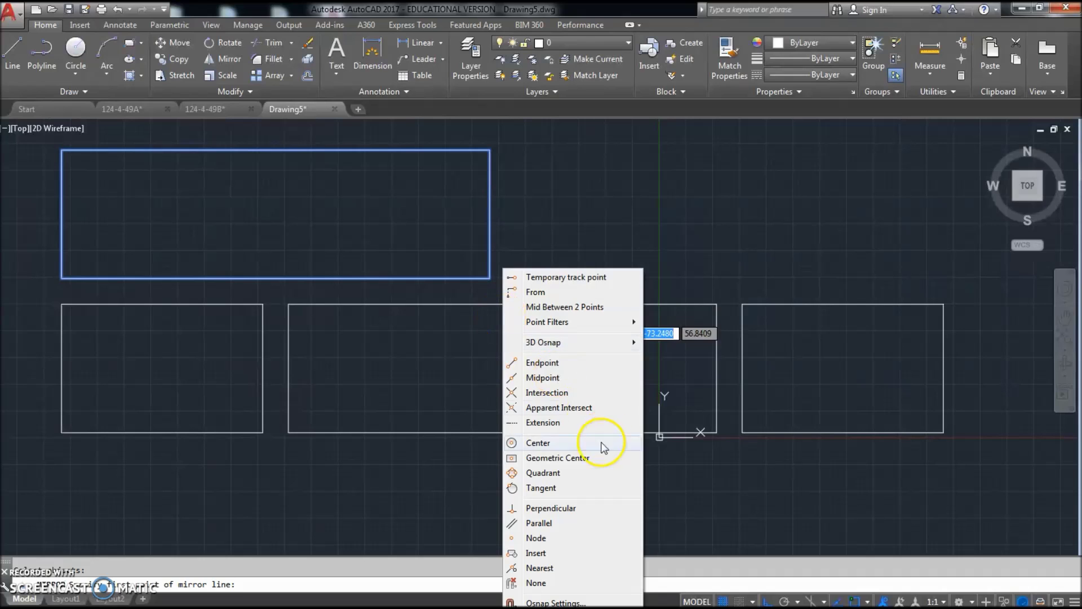
pyautogui.click(564, 377)
pyautogui.click(498, 306)
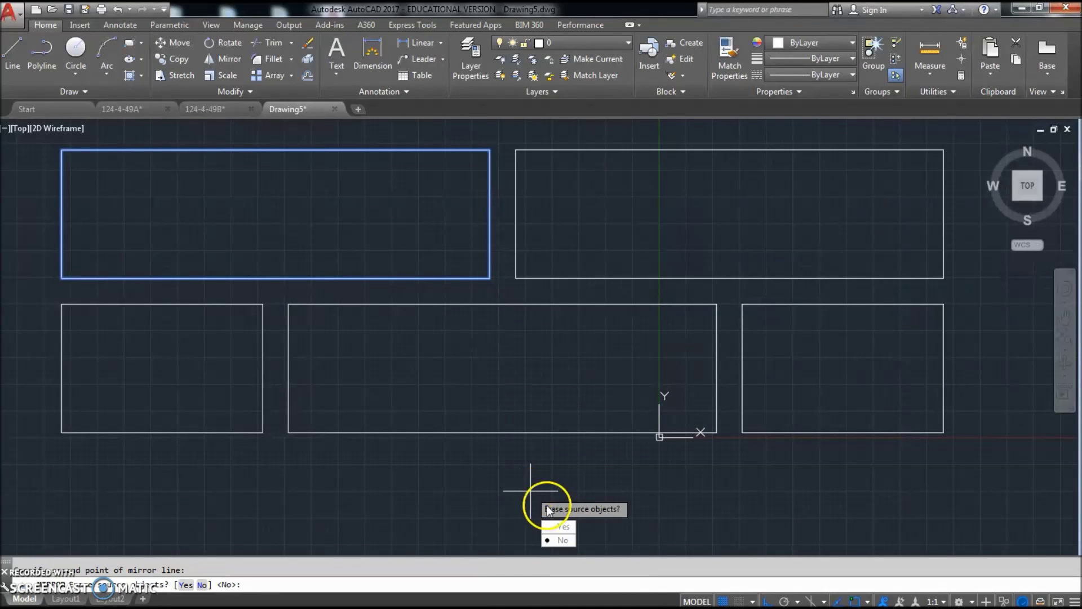
pyautogui.click(565, 540)
pyautogui.scroll(2, 686, 418)
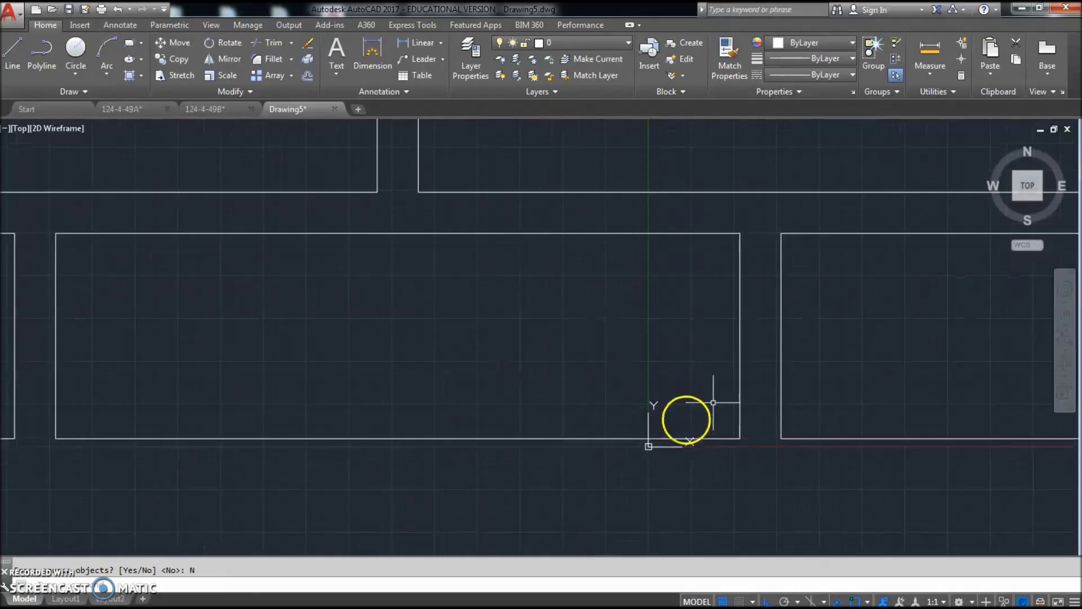
pyautogui.scroll(-5, 742, 382)
pyautogui.moveTo(741, 382); pyautogui.dragTo(645, 372, button='middle')
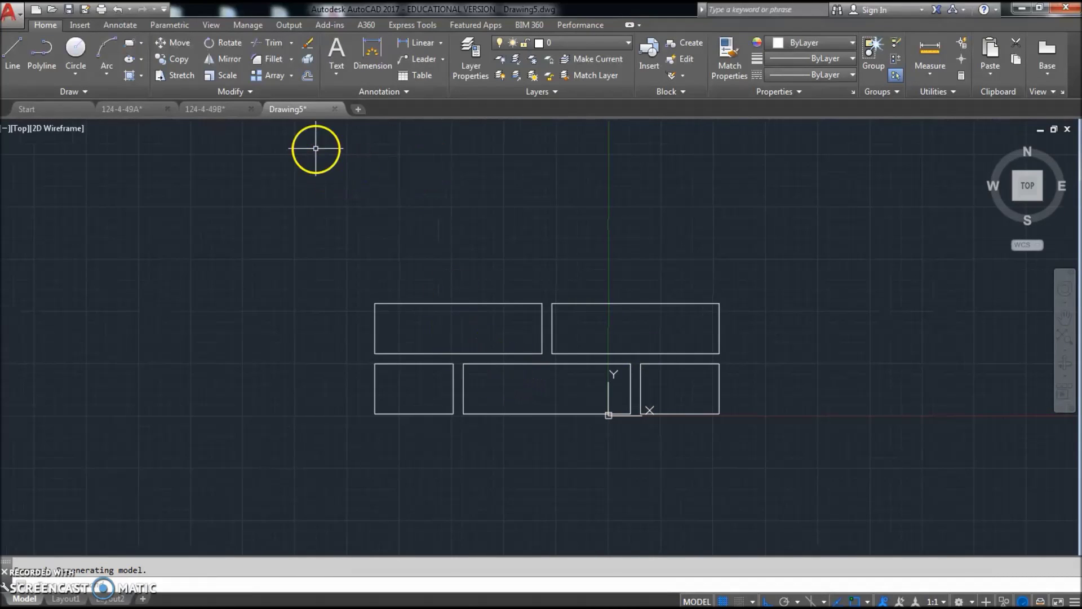
# Mirror the bottom short-long-short row upward about the upper brick's left-edge midpoint, keeping the originals
pyautogui.click(224, 60)
pyautogui.click(368, 358)
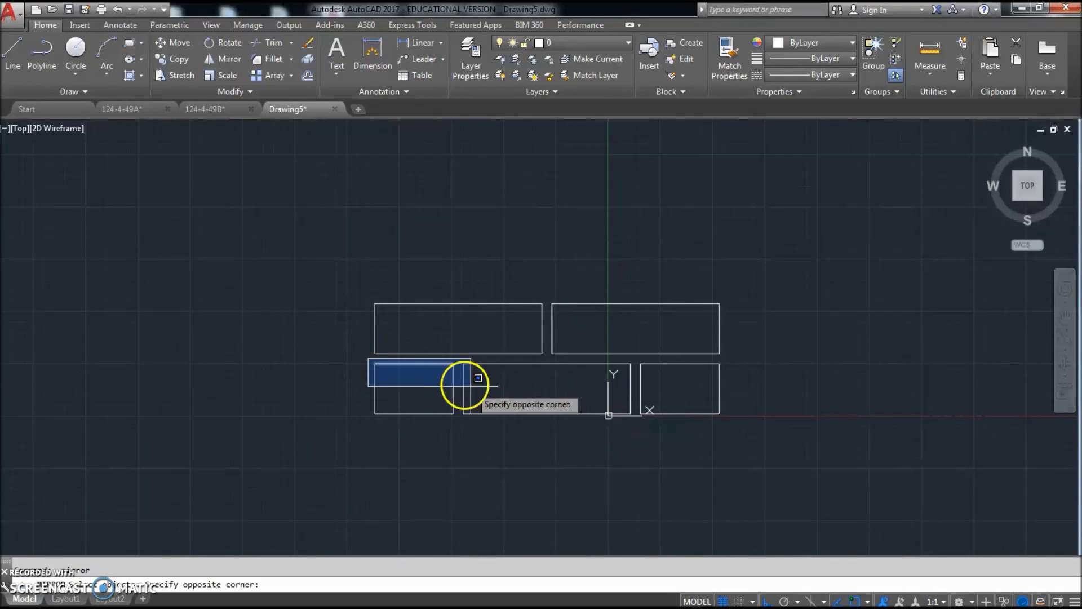
pyautogui.click(740, 435)
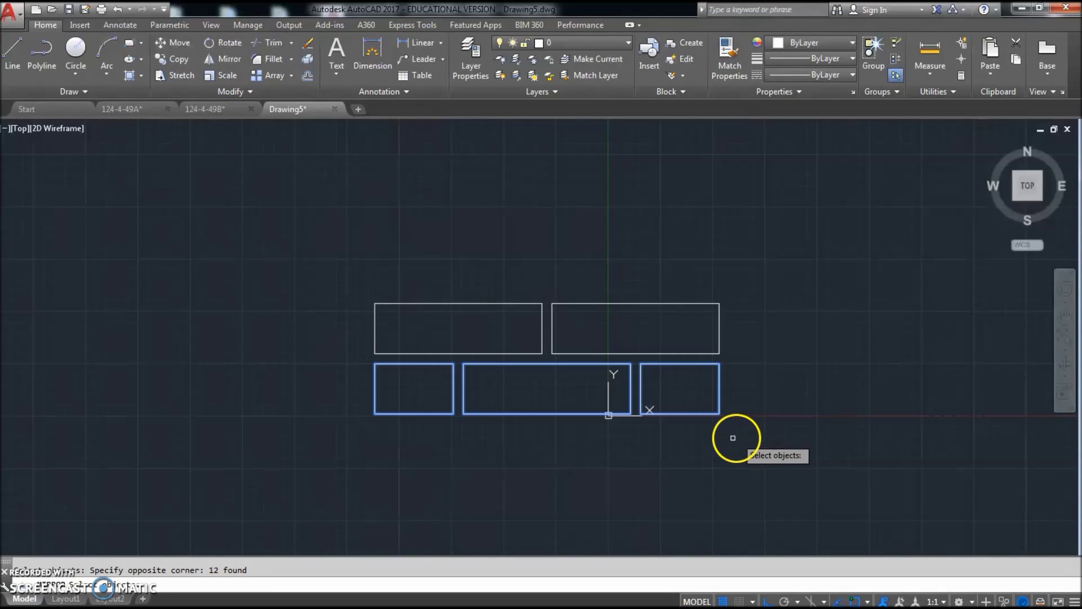
pyautogui.press('Return')
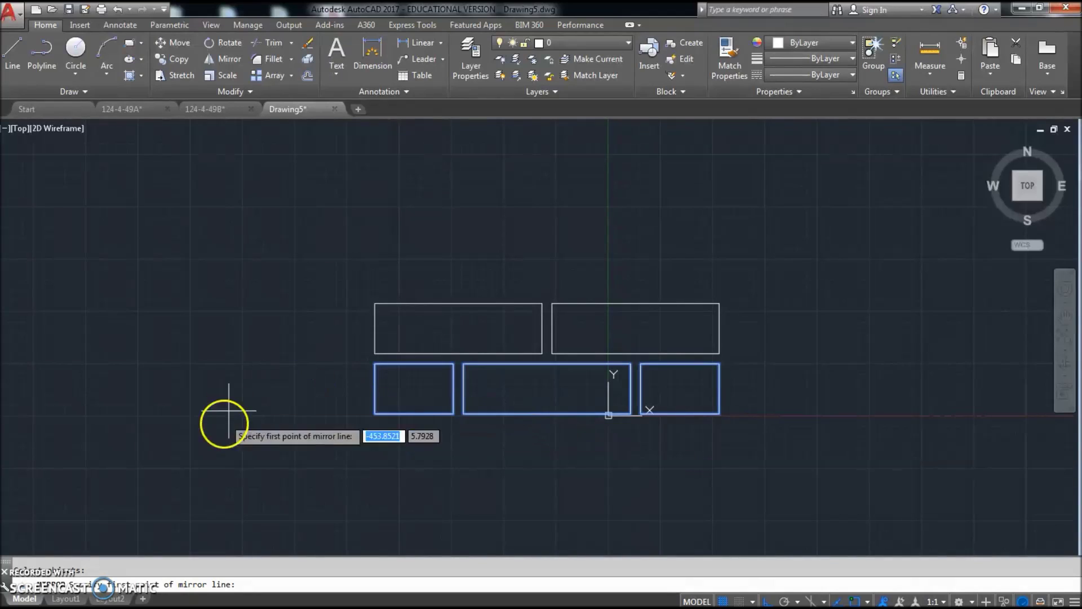
pyautogui.keyDown('shift'); pyautogui.rightClick(382, 325); pyautogui.keyUp('shift')
pyautogui.click(419, 381)
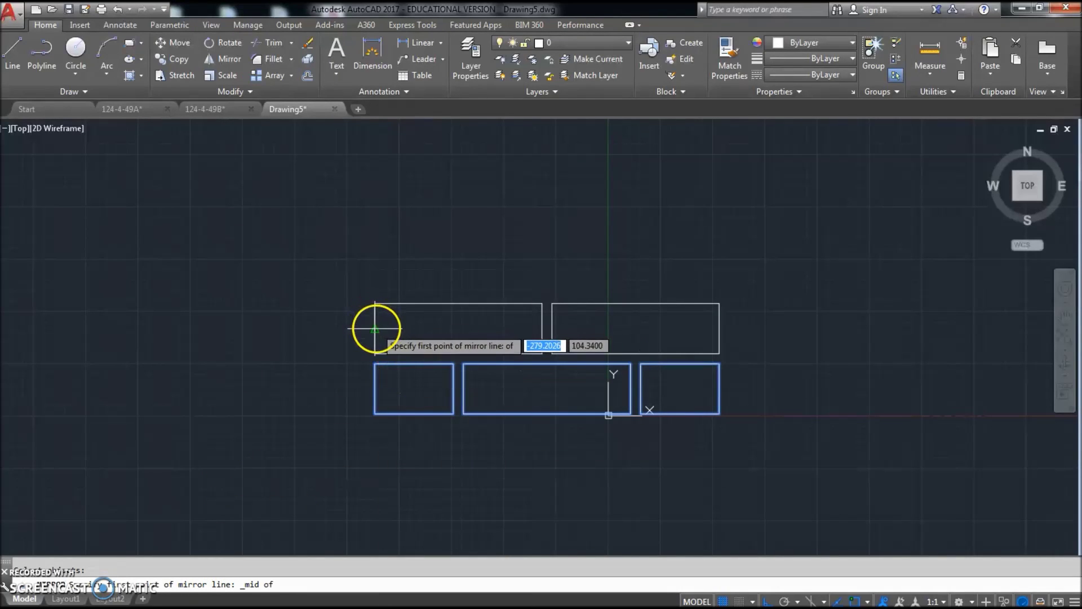
pyautogui.click(374, 328)
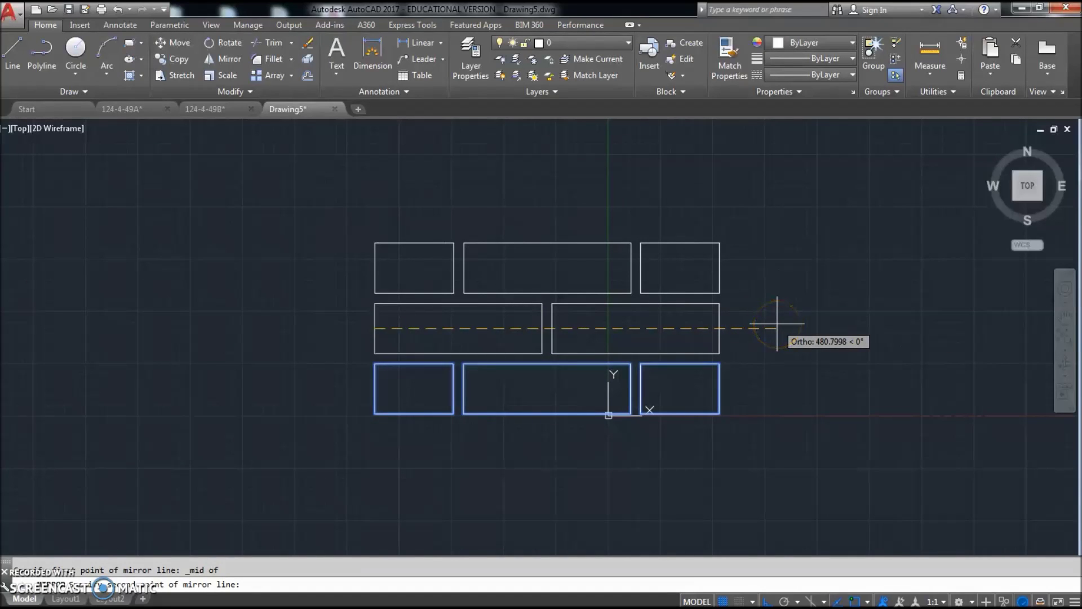
pyautogui.click(811, 375)
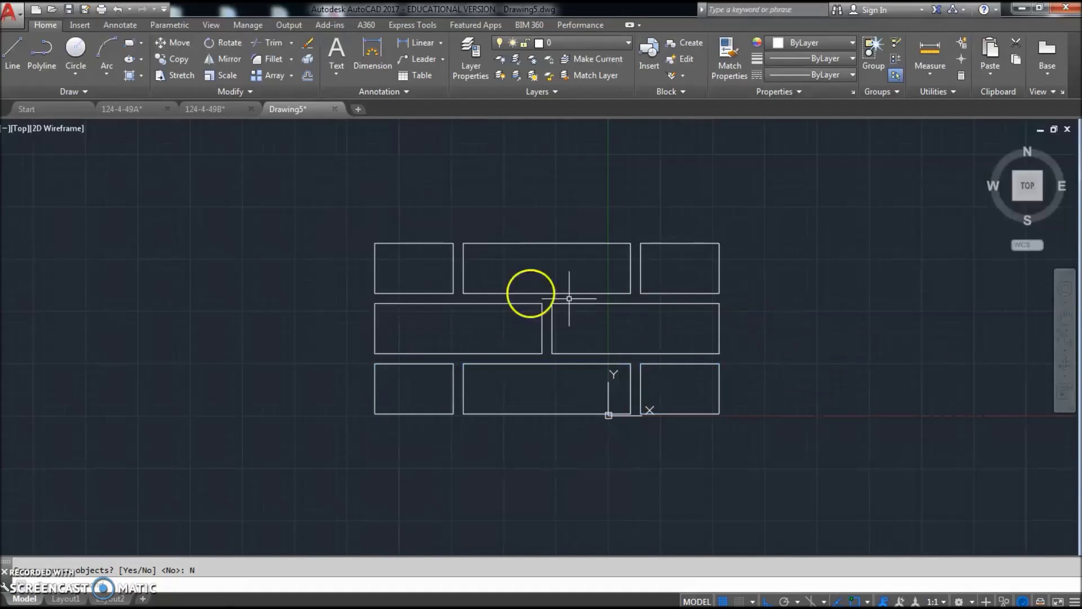
pyautogui.click(226, 59)
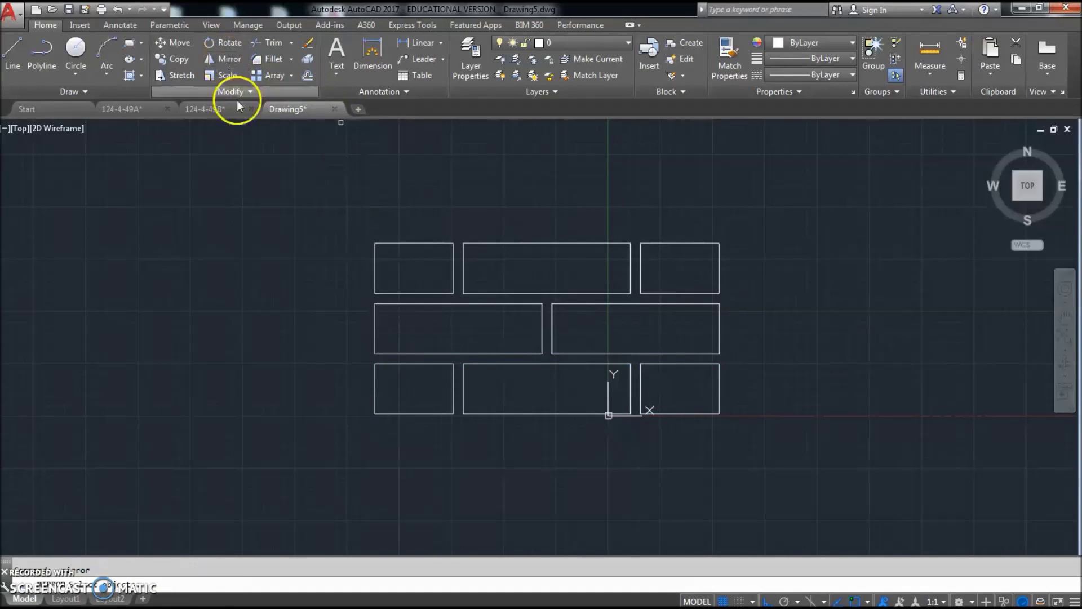
# Mirror the two middle long bricks above the top row's left-edge midpoint, then zoom to extents
pyautogui.click(365, 295)
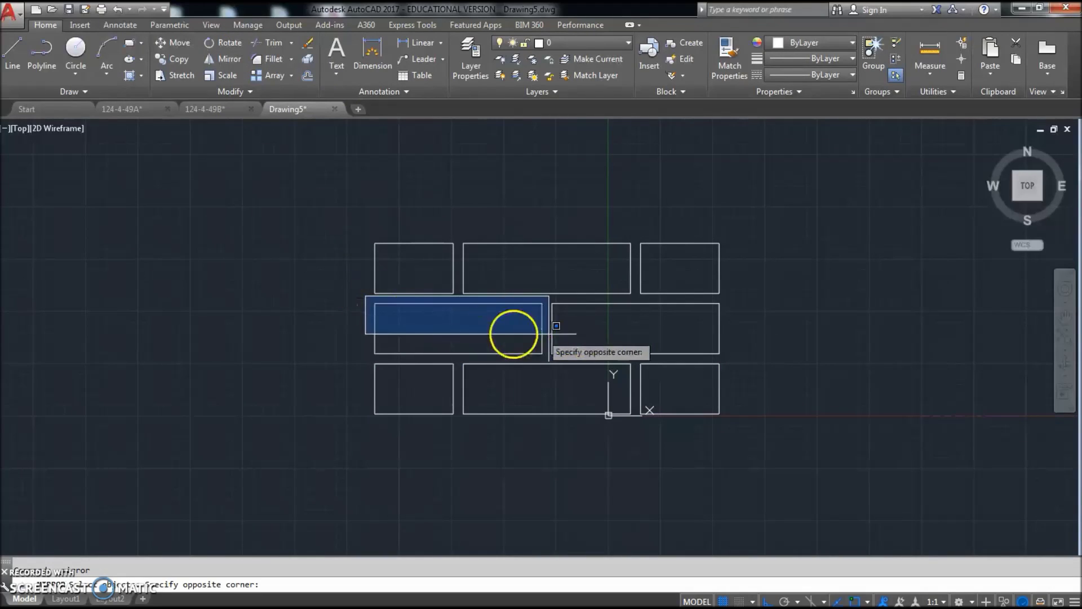
pyautogui.click(734, 359)
pyautogui.press('Return')
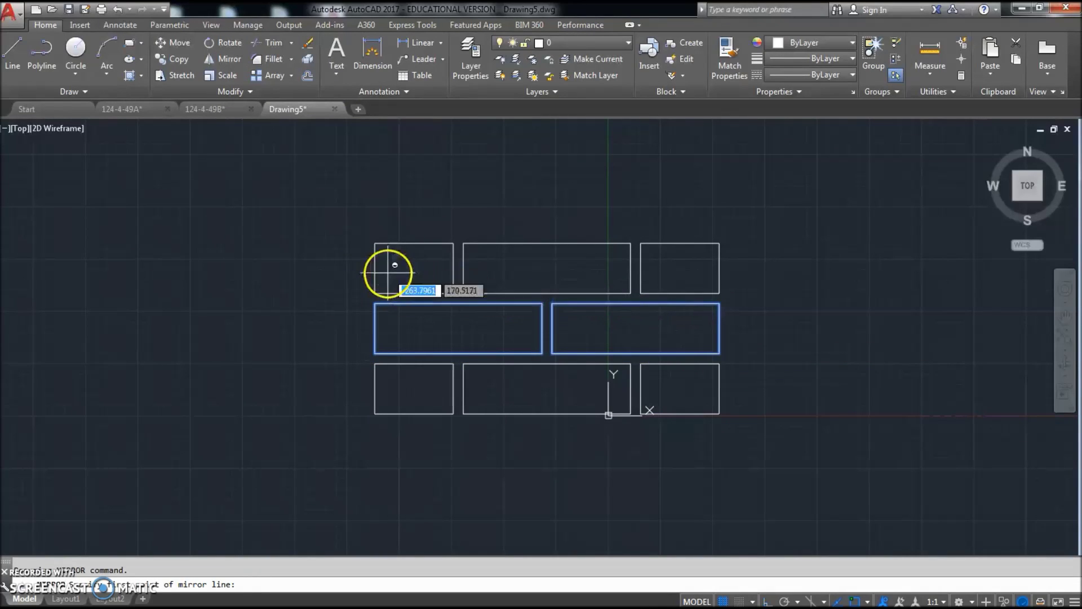
pyautogui.keyDown('shift'); pyautogui.rightClick(338, 275); pyautogui.keyUp('shift')
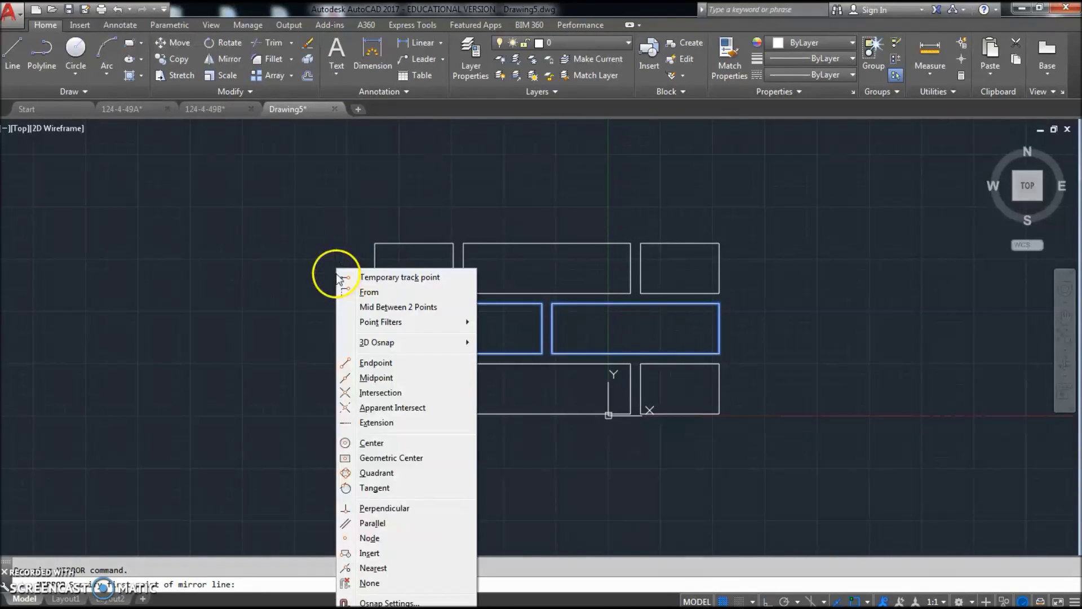
pyautogui.click(390, 384)
pyautogui.click(375, 268)
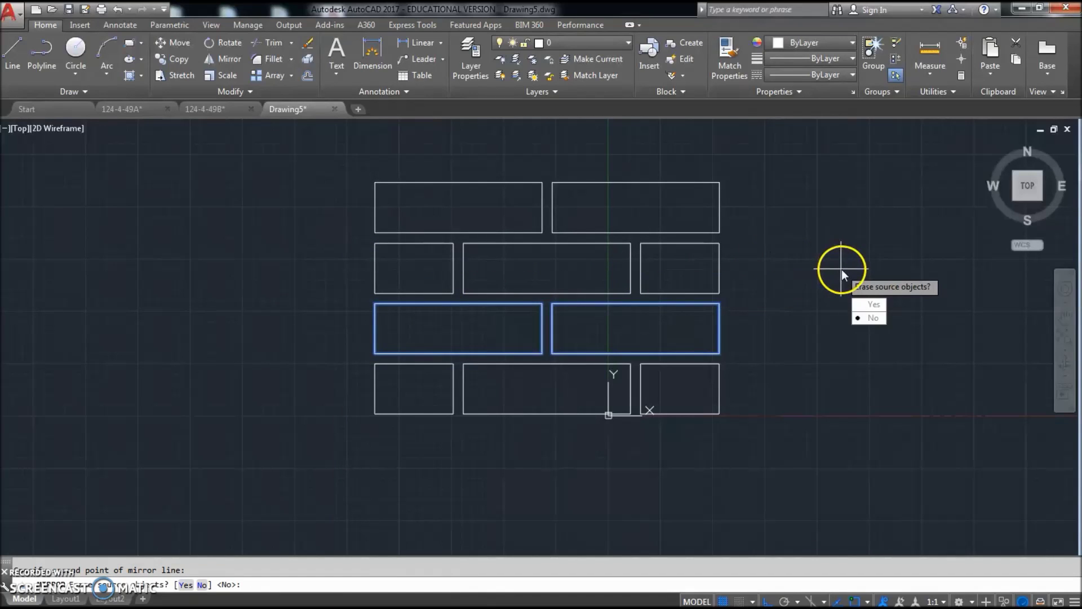
pyautogui.click(882, 317)
pyautogui.middleClick(796, 262)
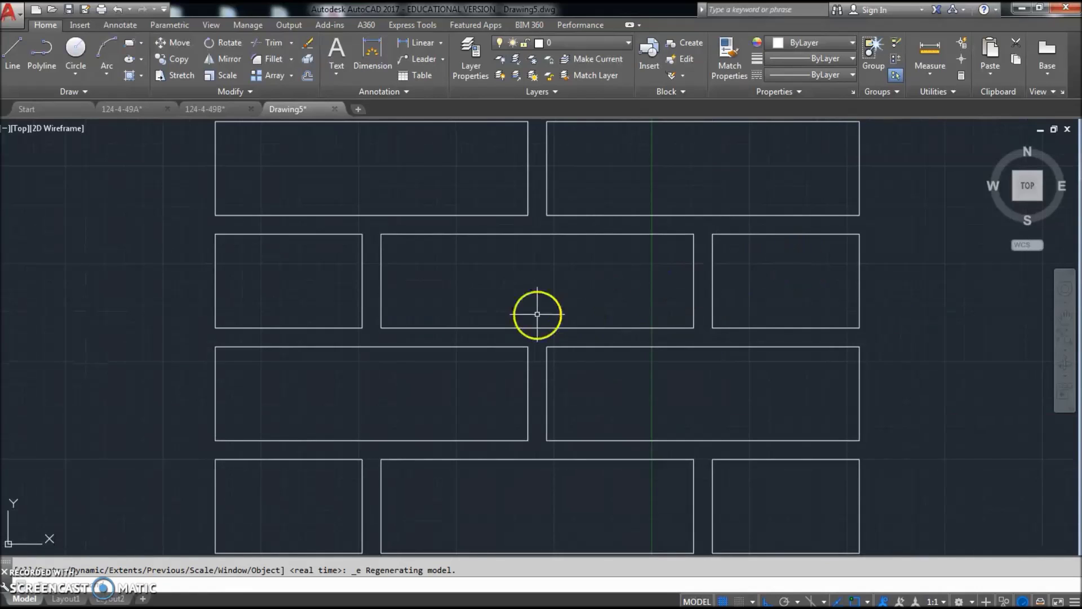
pyautogui.click(69, 10)
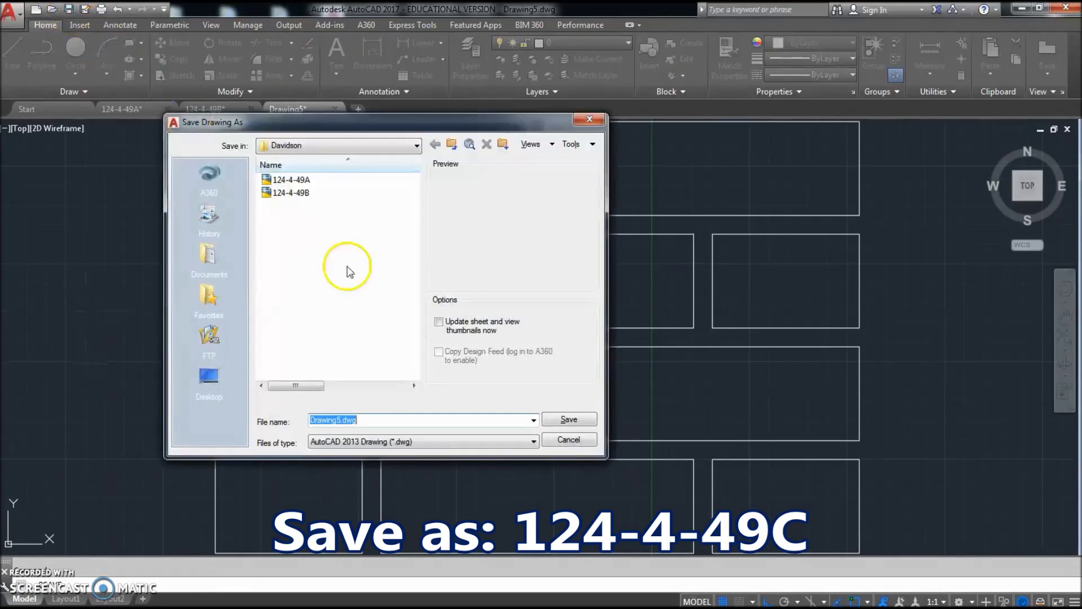
# Save the brick wall drawing as 124-4-49C.dwg
pyautogui.click(289, 194)
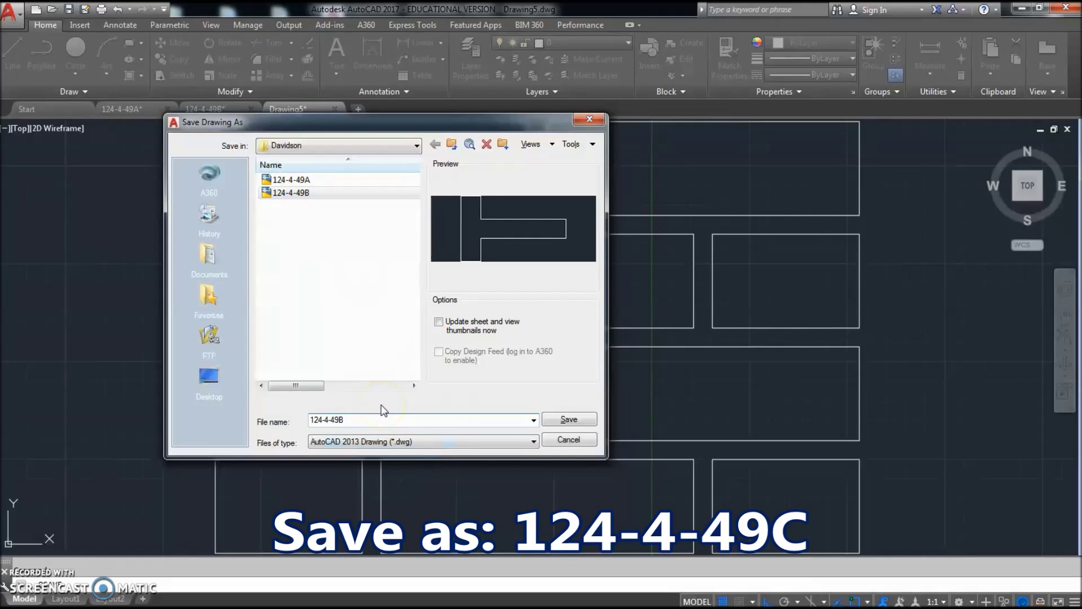
pyautogui.press('BackSpace')
pyautogui.write('C')
pyautogui.click(570, 420)
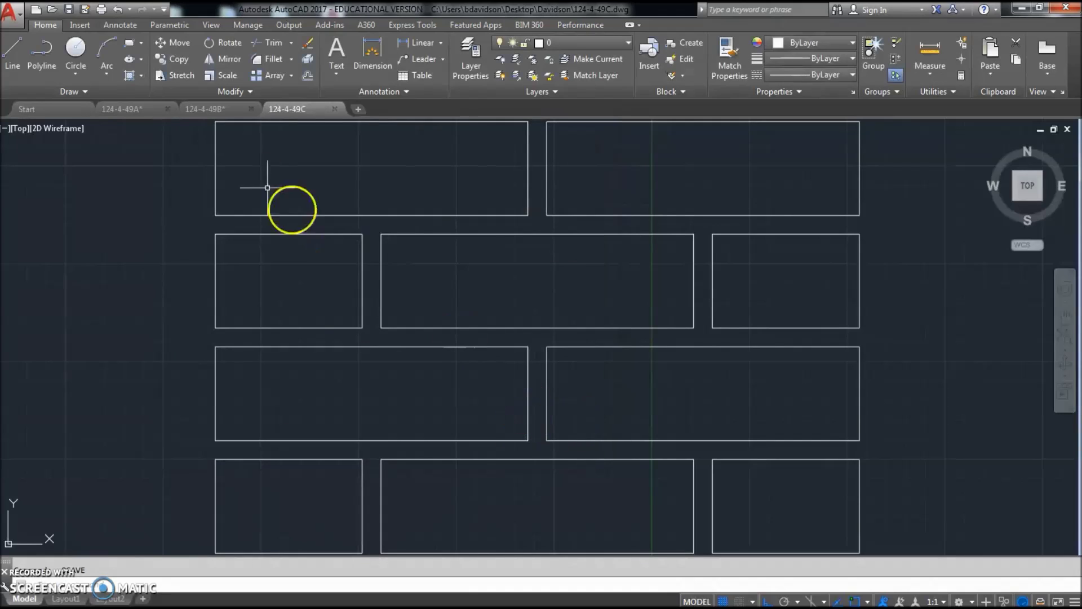
# Plot the drawing extents with DWG To PDF.pc3 to 124-4-49C-Model.pdf after previewing
pyautogui.click(101, 9)
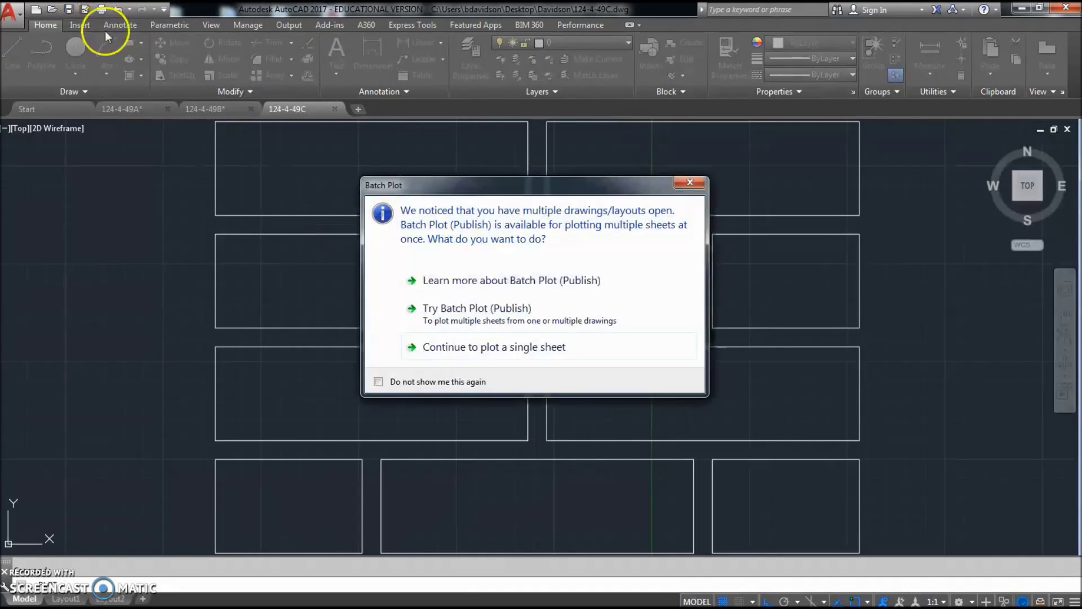
pyautogui.click(689, 182)
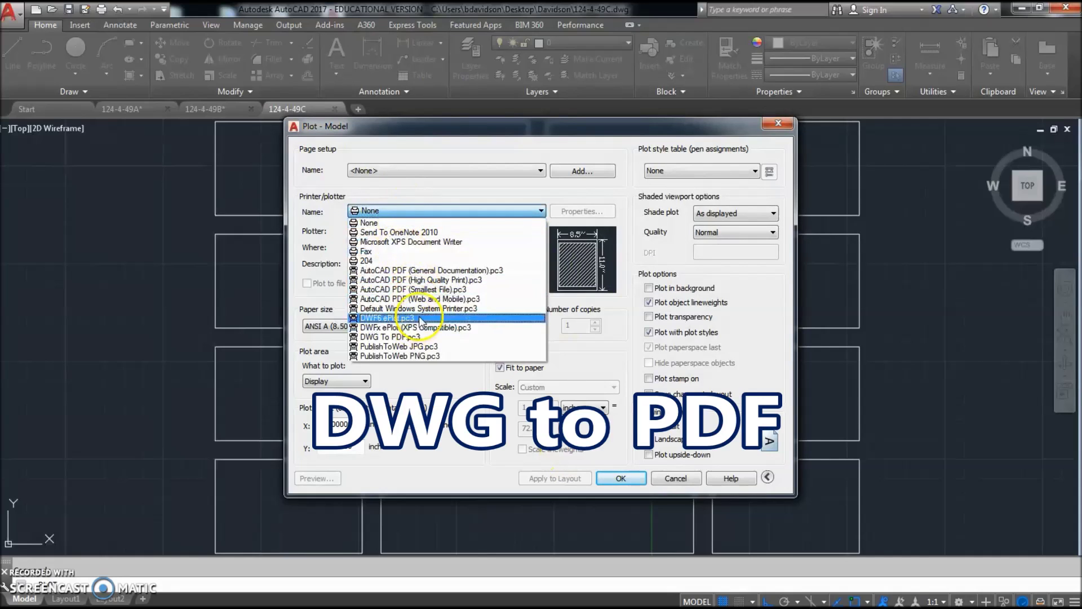
pyautogui.click(417, 335)
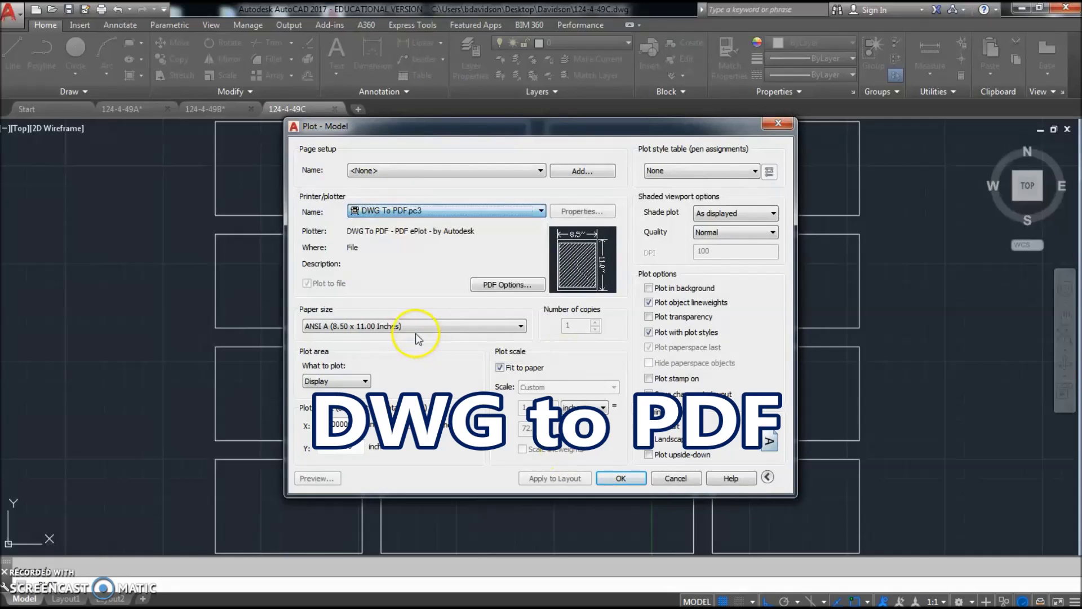
pyautogui.click(343, 381)
pyautogui.click(339, 401)
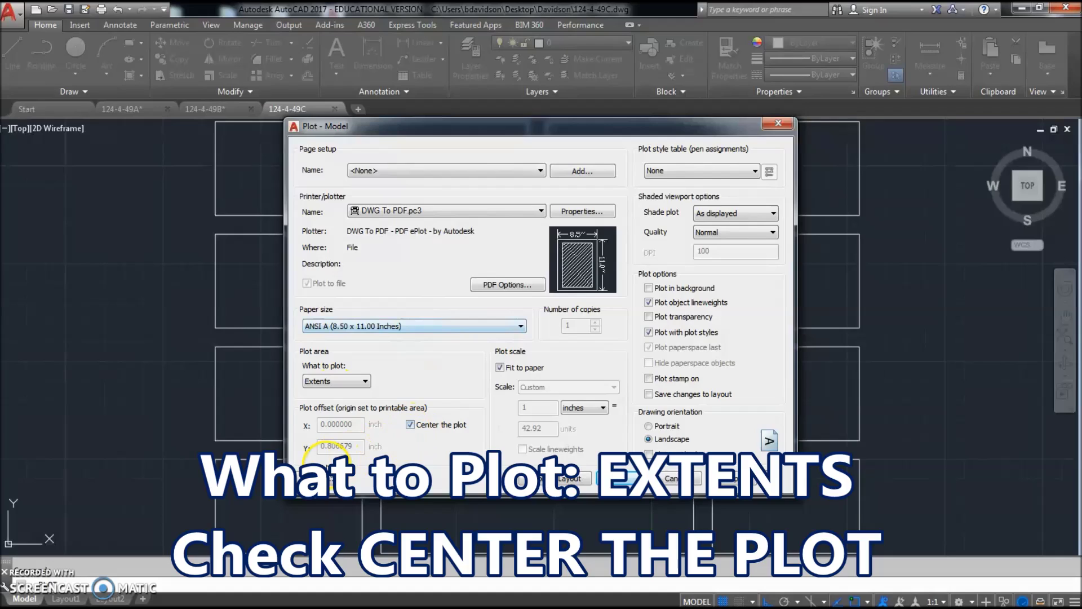
pyautogui.click(314, 477)
pyautogui.rightClick(555, 306)
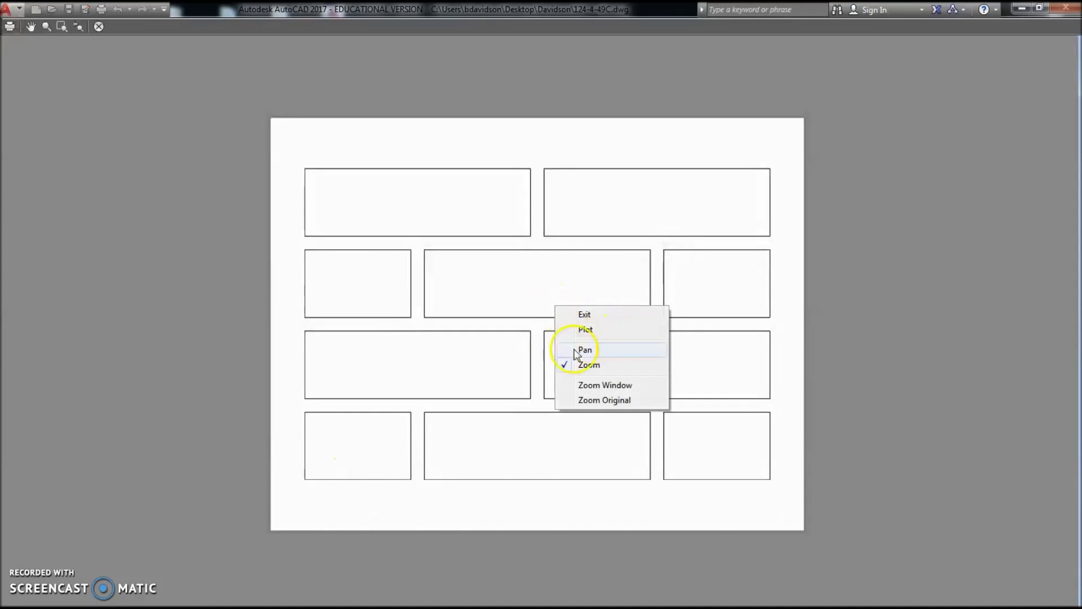
pyautogui.click(584, 331)
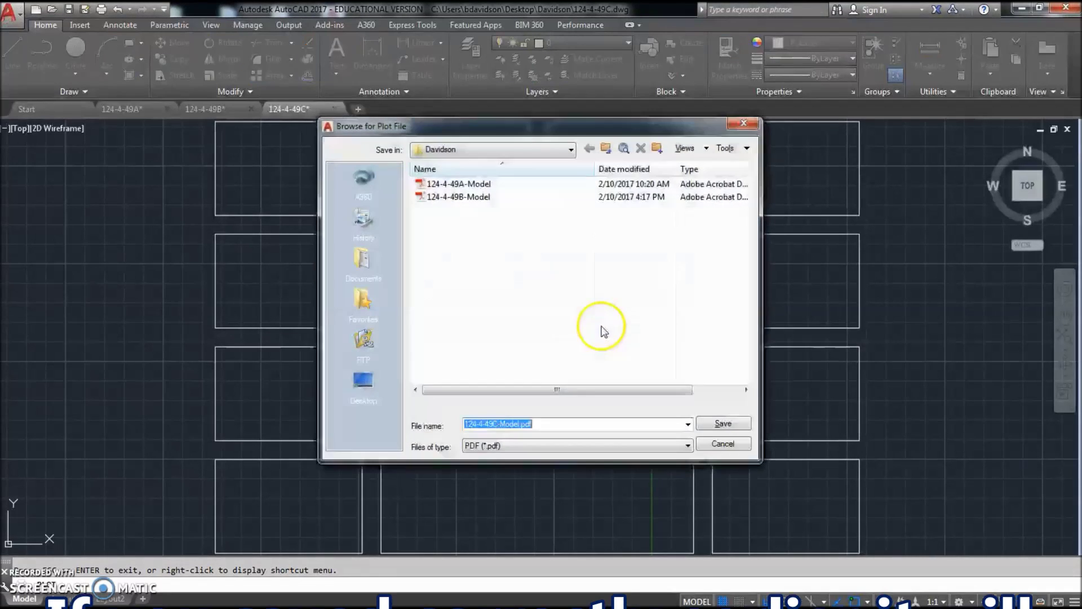
pyautogui.click(723, 423)
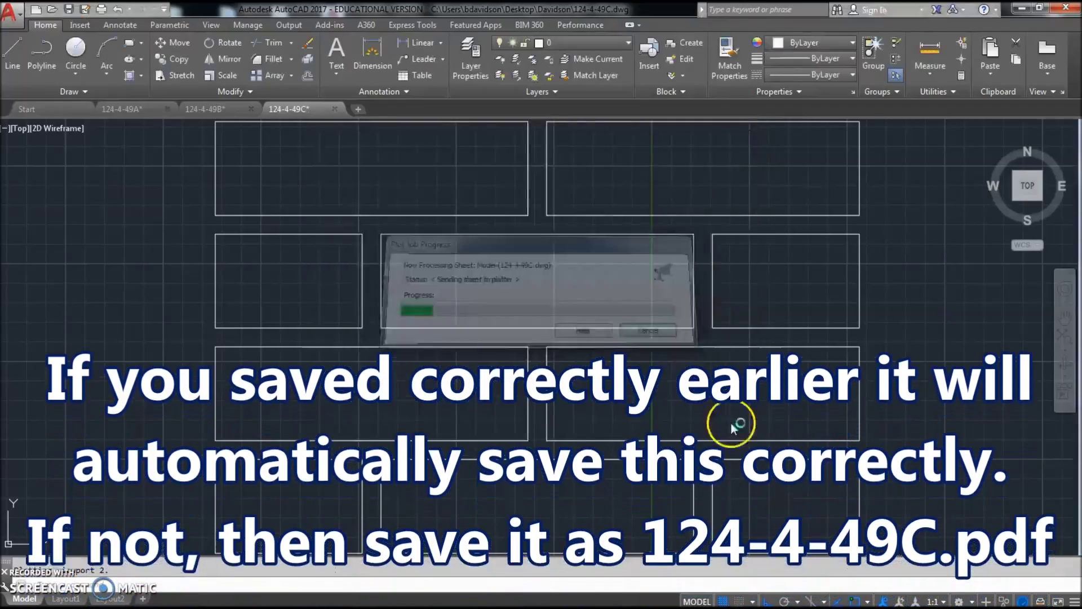